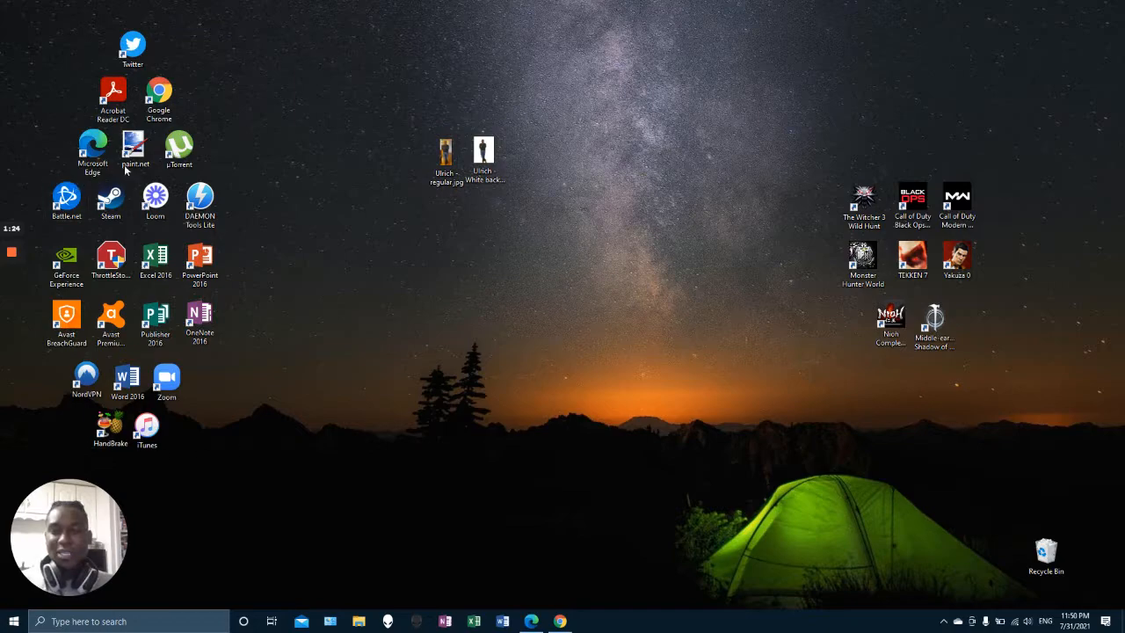
Open Chrome and search Google for PAINT DOT NET
click(560, 620)
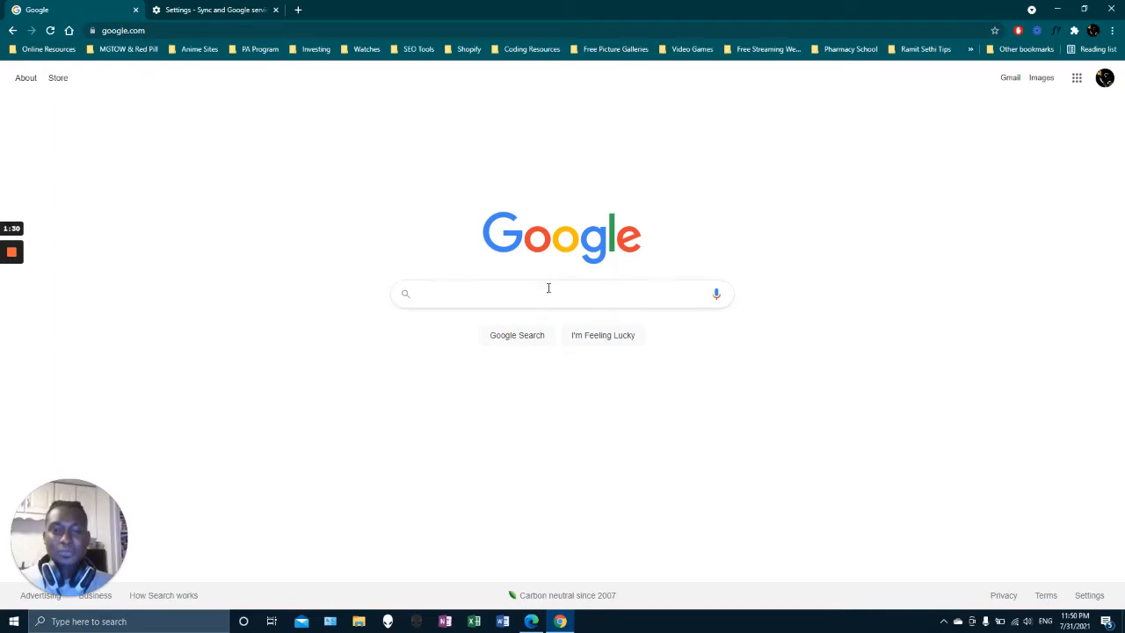
click(523, 297)
text(PAINT D)
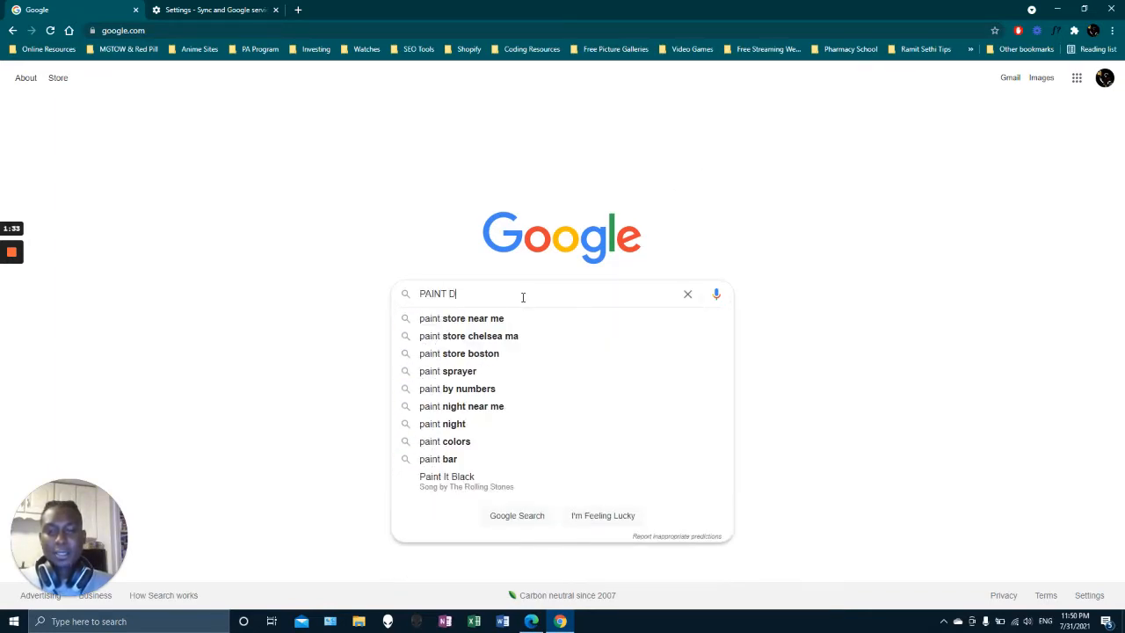
text(OT NET)
key(Return)
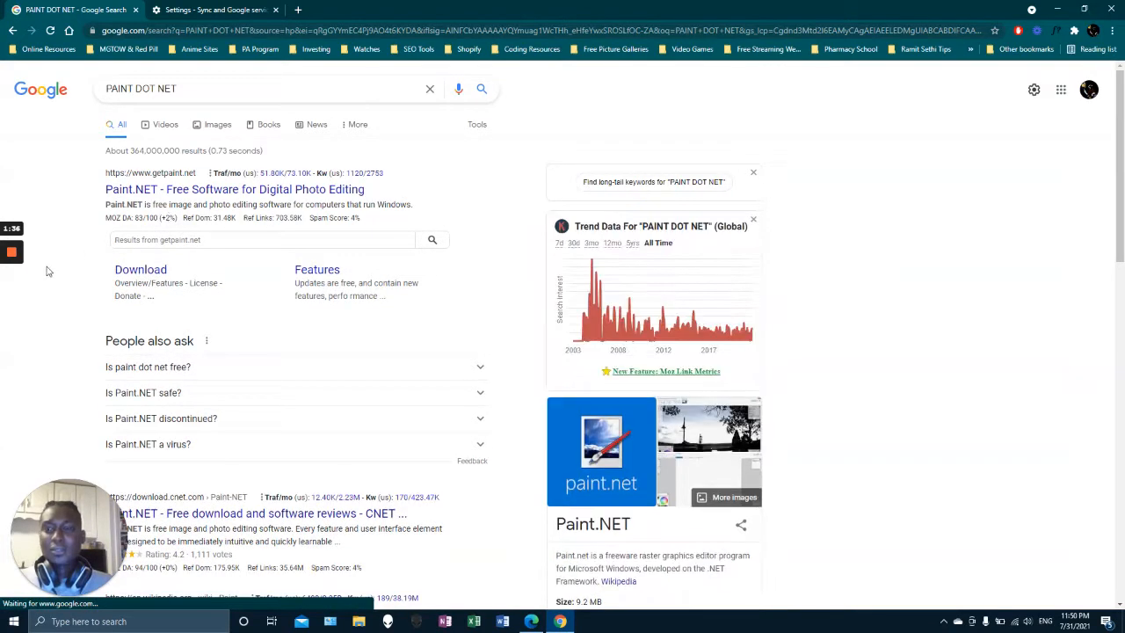
Open the paint.net download page and start the free dotPDN download of paint.net 4.2.16
click(120, 274)
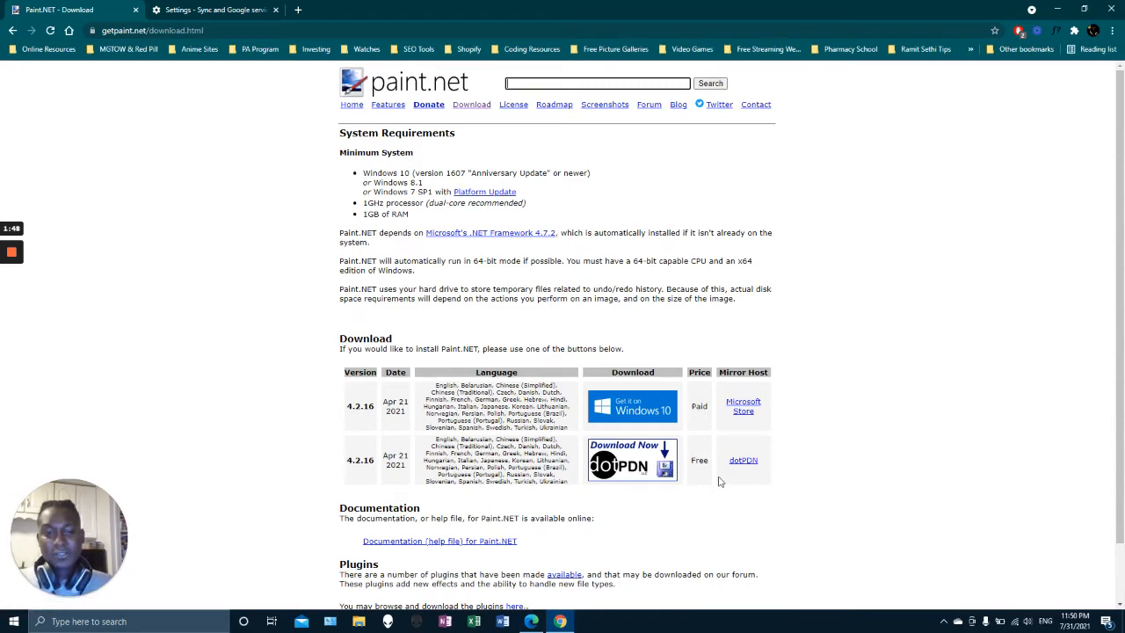
click(640, 459)
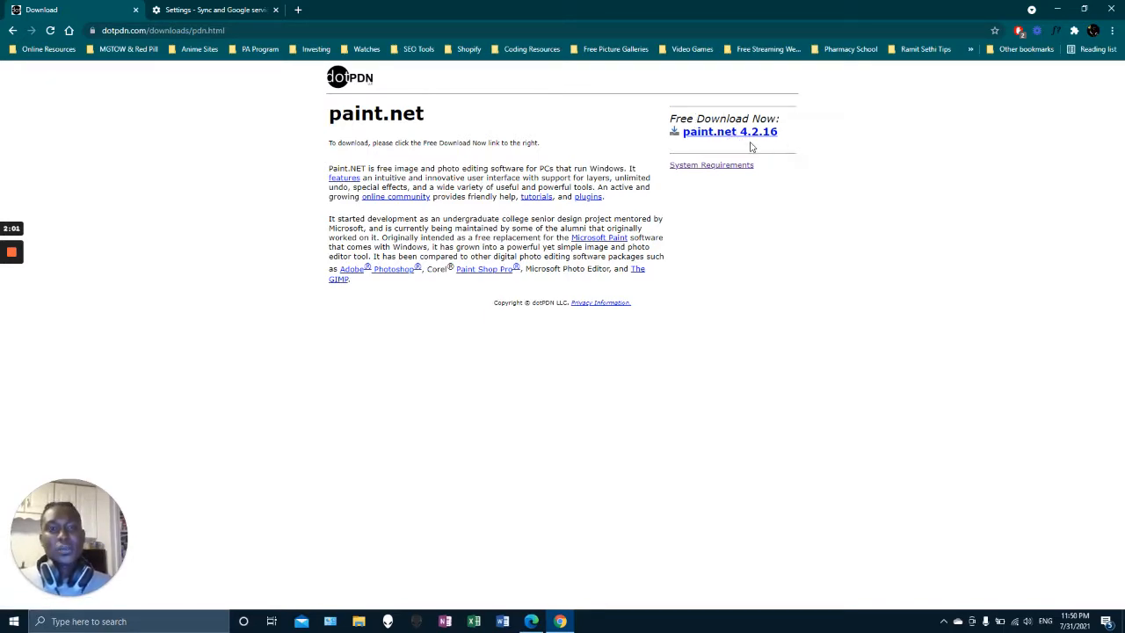
click(711, 133)
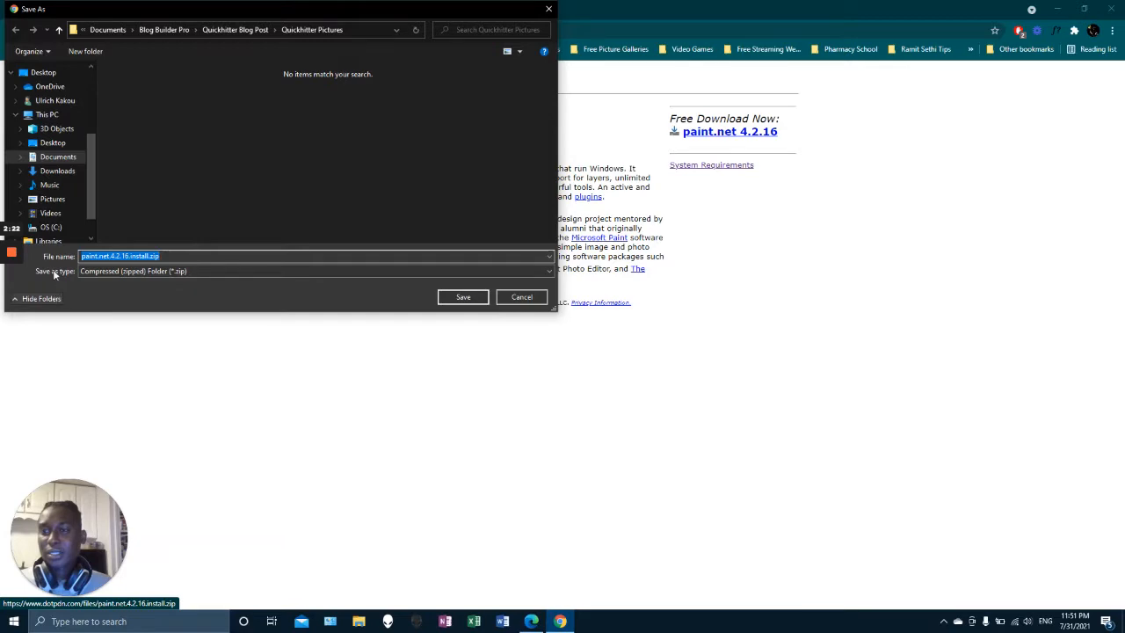
Save the paint.net.4.2.16.install.zip file to the Downloads folder, replacing the existing copy
click(60, 173)
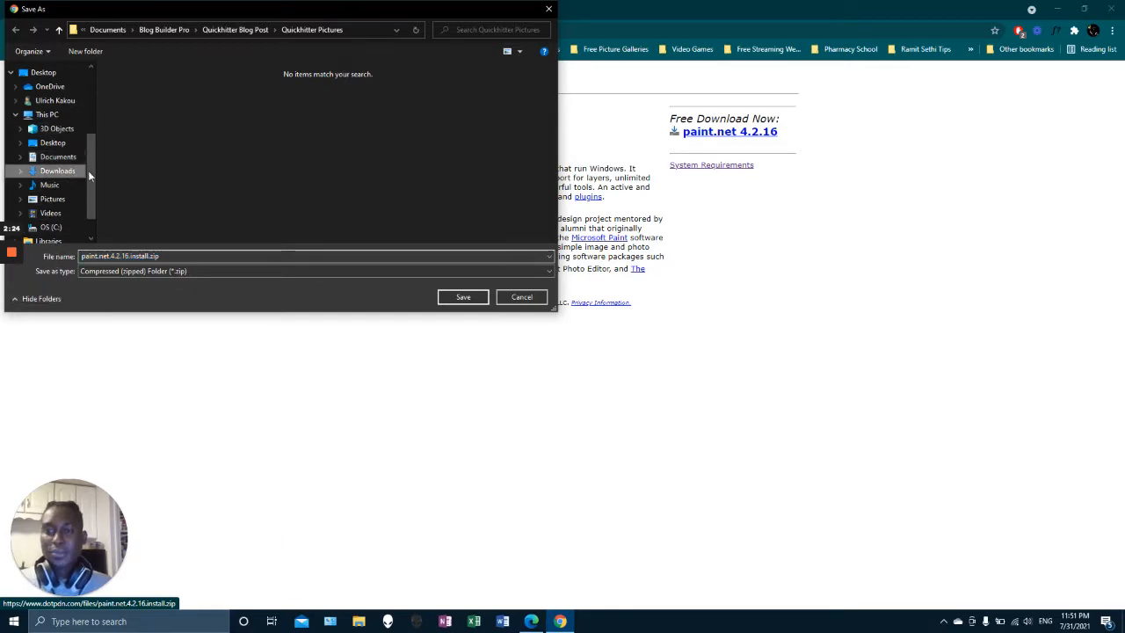
click(462, 296)
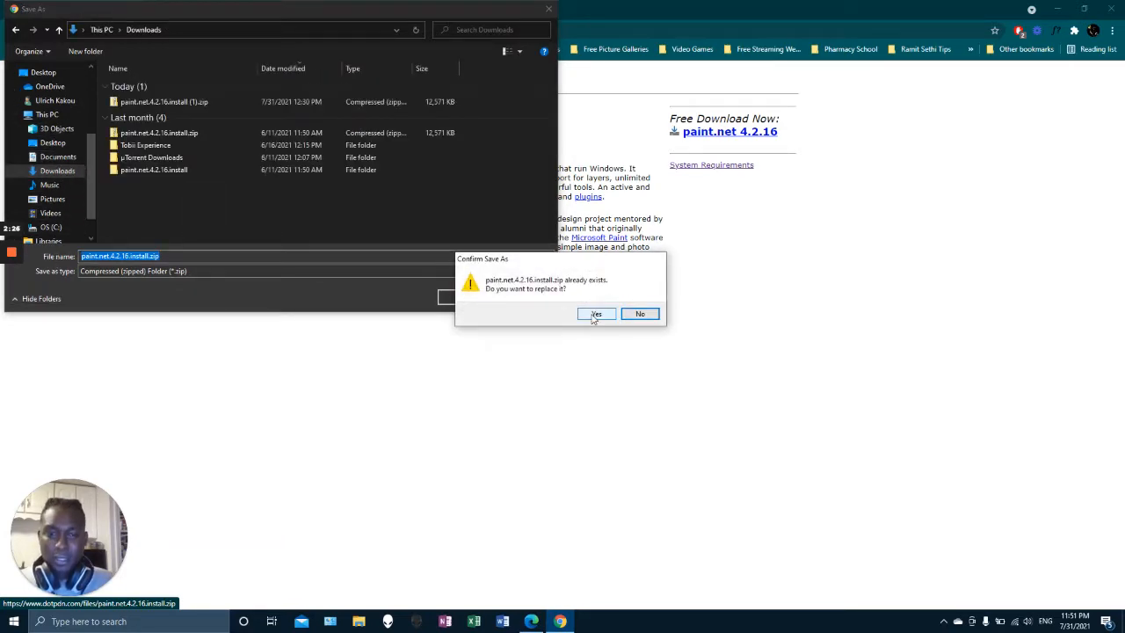
click(595, 314)
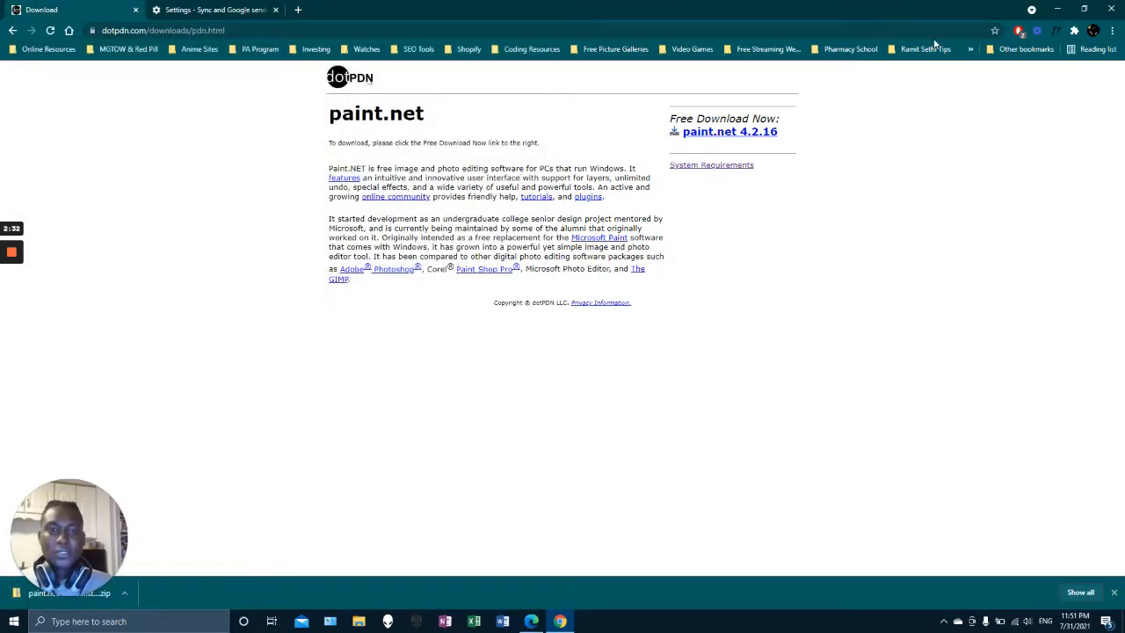
Minimize the browser, launch paint.net from the desktop, and open the business-casual portrait photo with the black background
click(1055, 9)
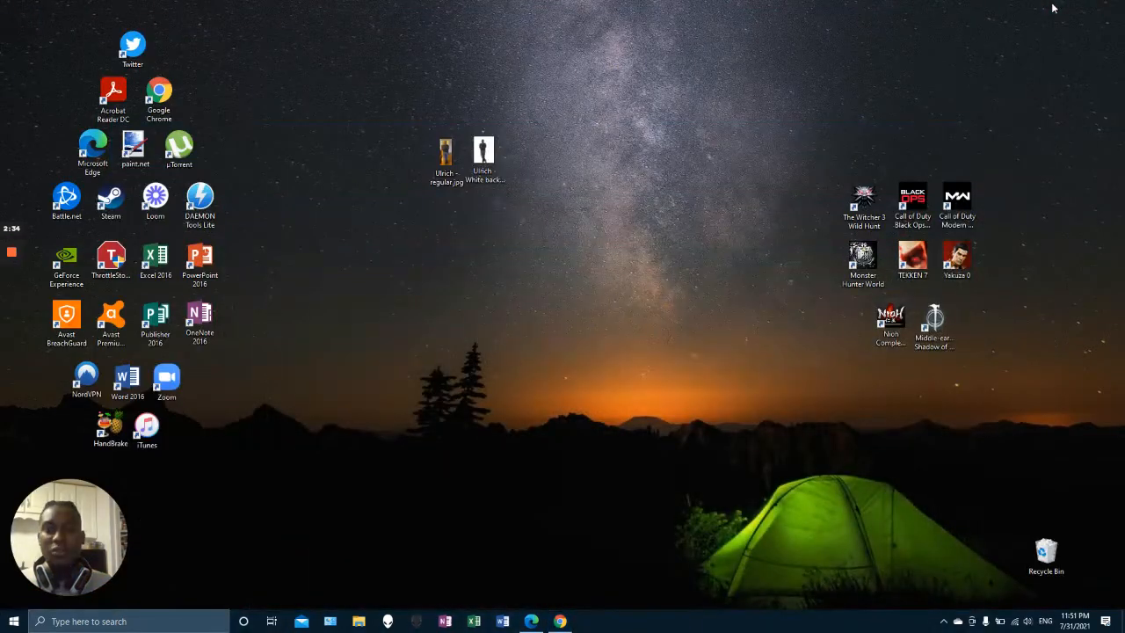
double_click(133, 156)
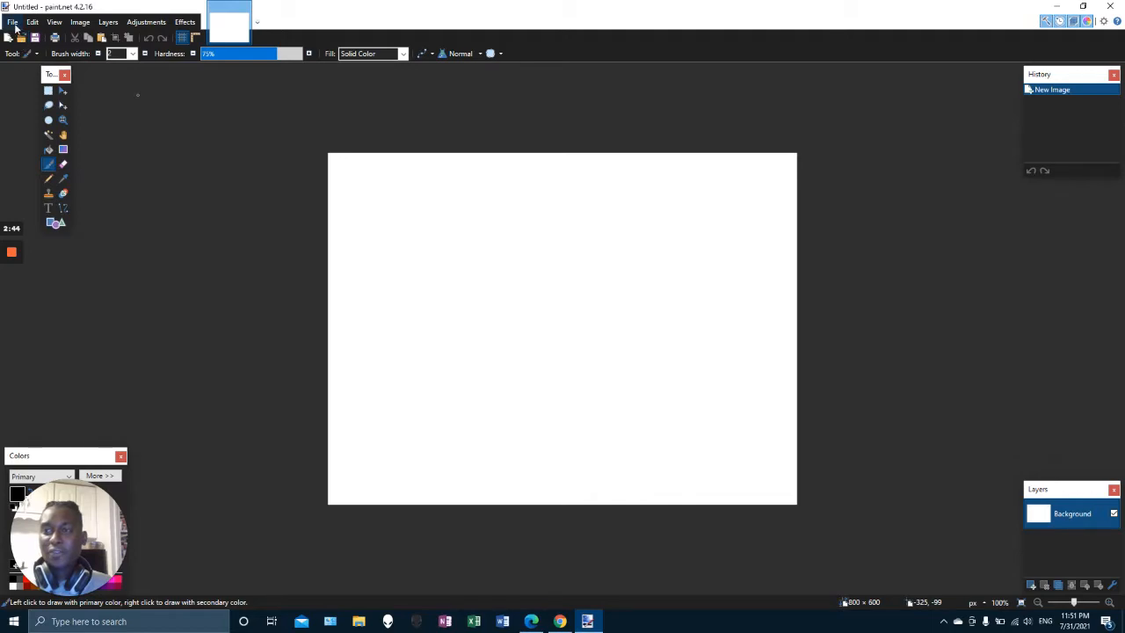
click(13, 22)
click(31, 53)
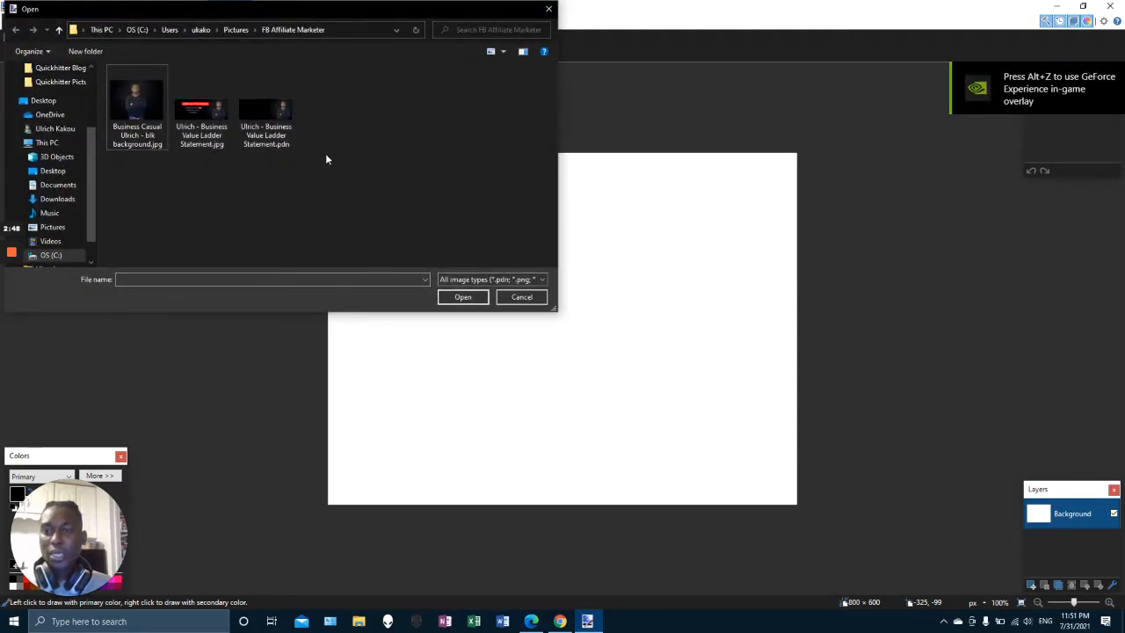
double_click(136, 117)
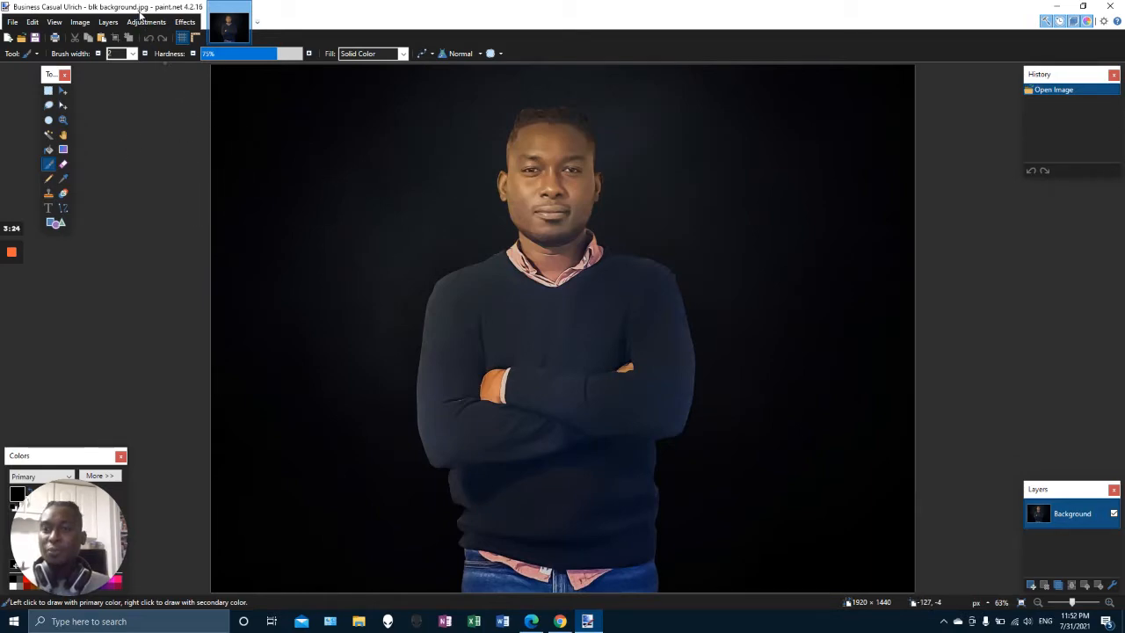
Resize the image to 1000 pixels wide while maintaining the aspect ratio
click(108, 22)
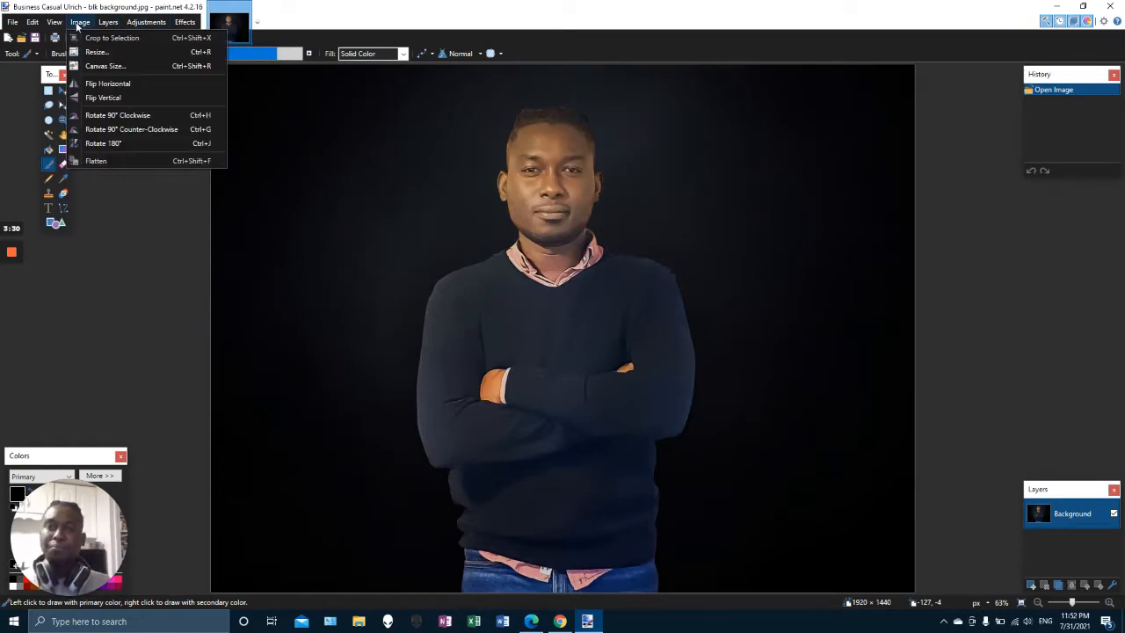
click(203, 55)
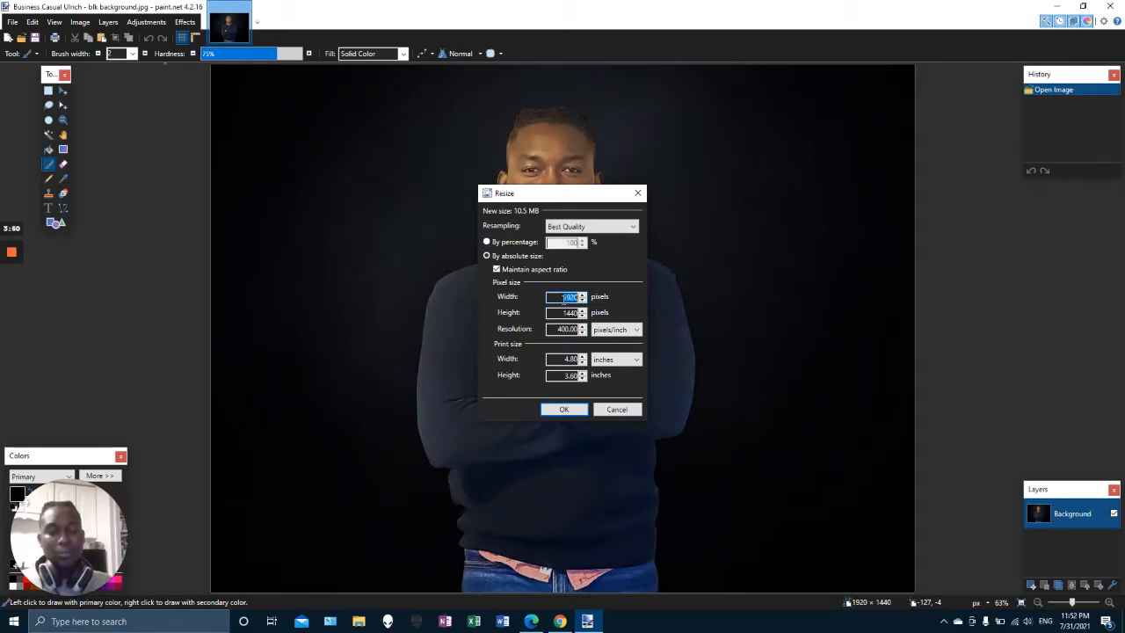
text(1000)
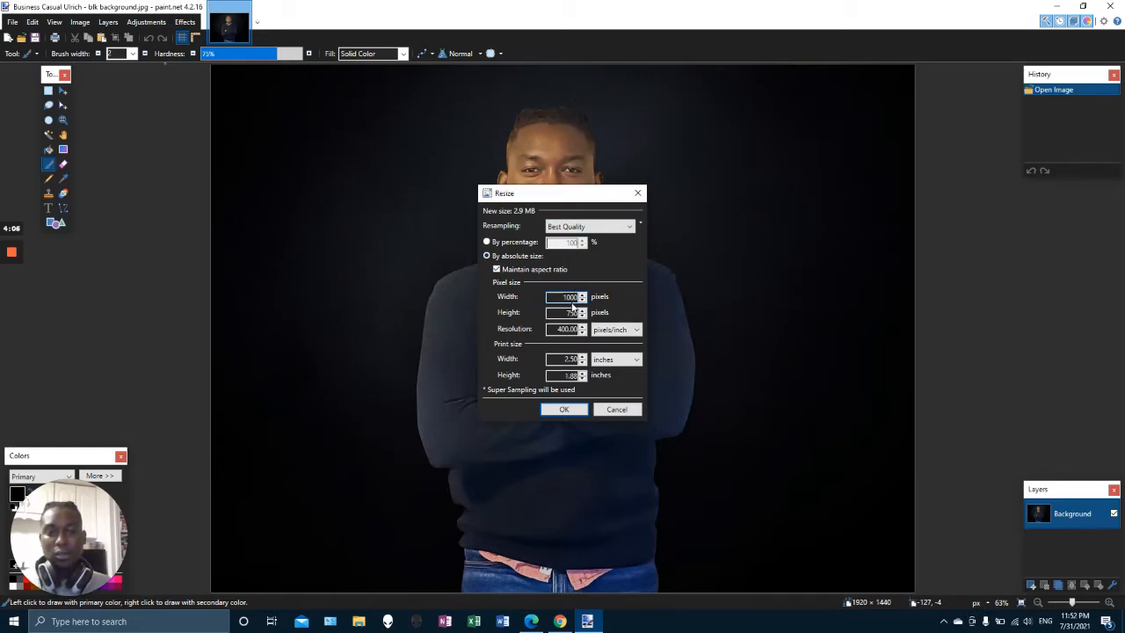
click(565, 409)
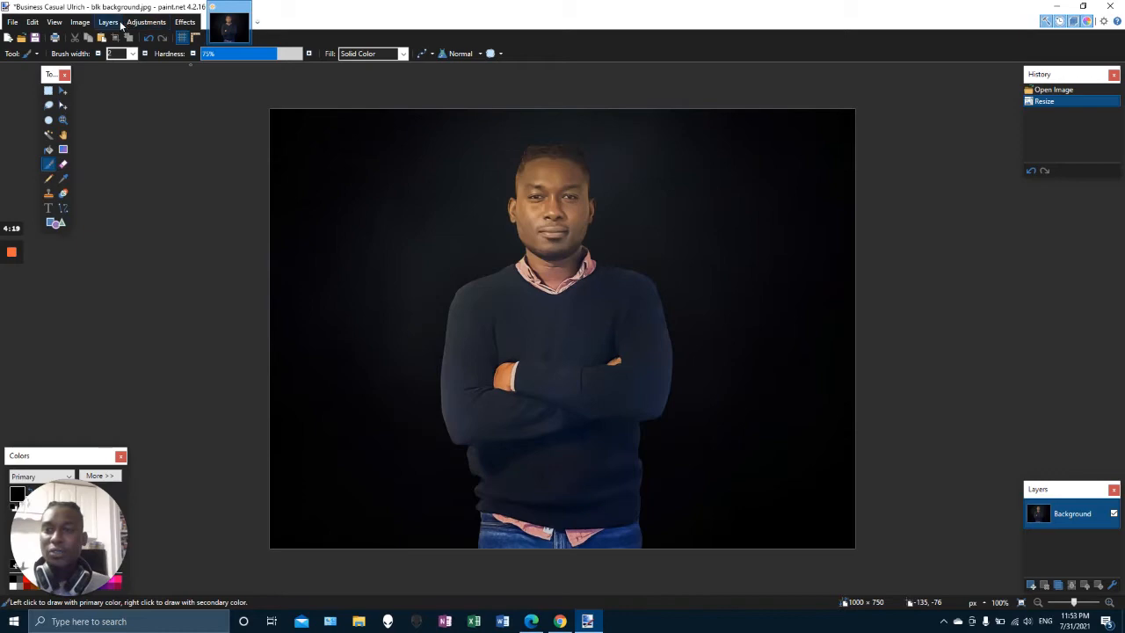
Set the canvas size to 1550 by 600 pixels
click(82, 23)
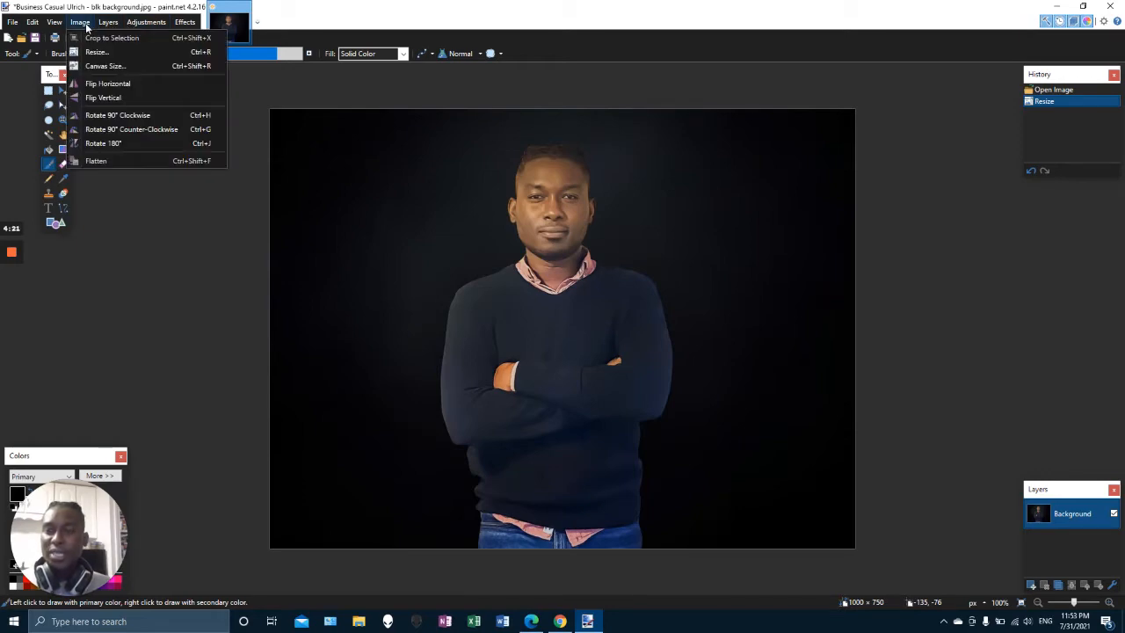
click(115, 67)
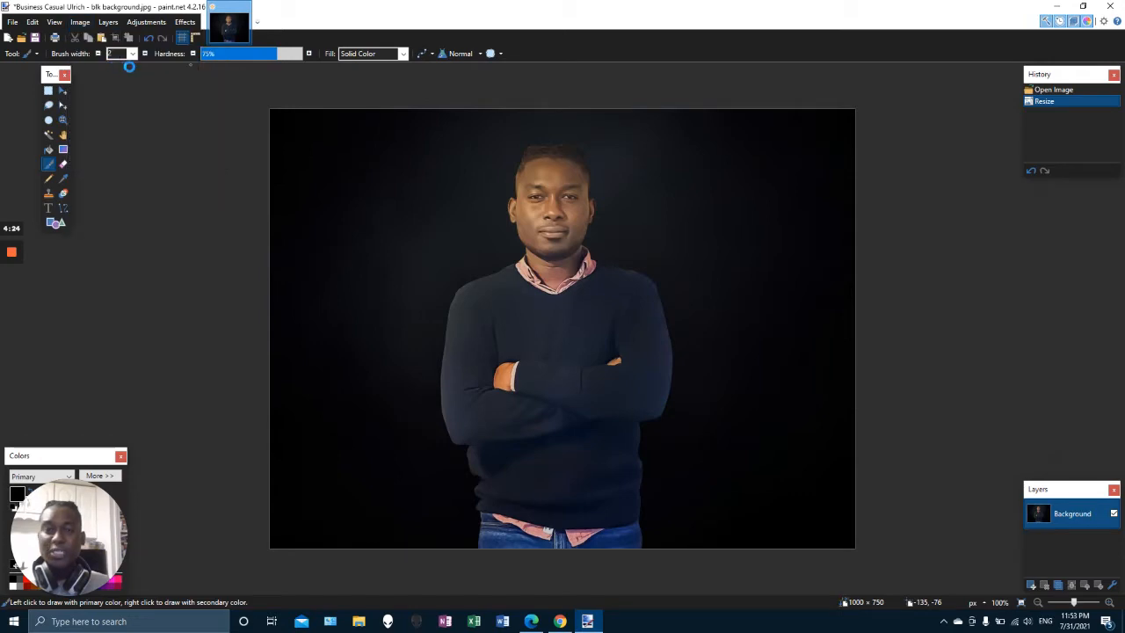
text(1550)
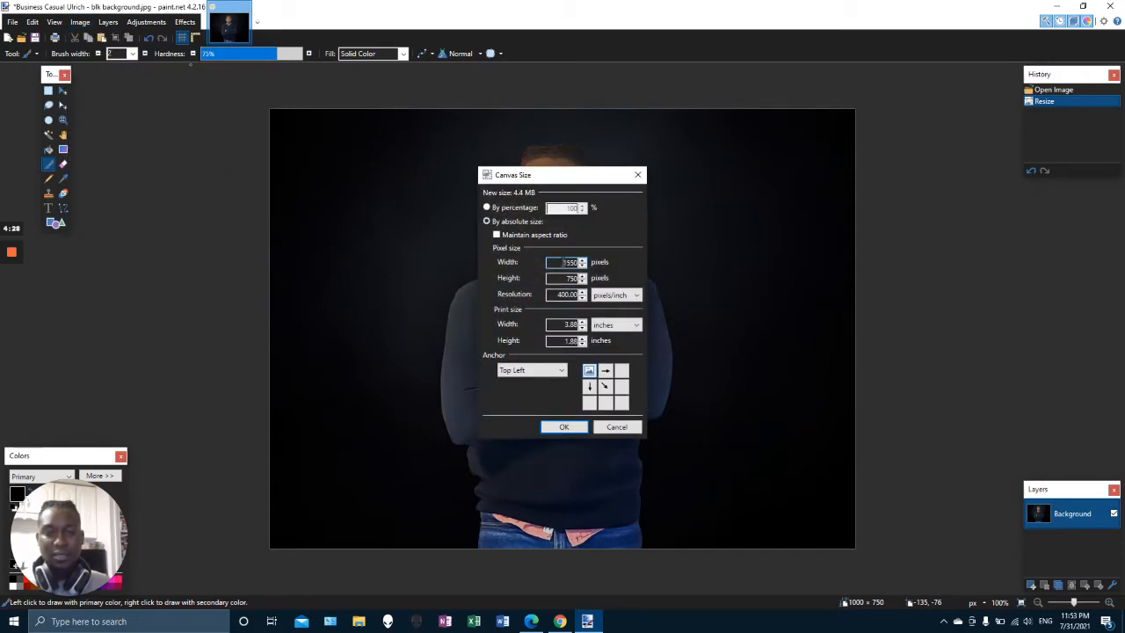
key(Tab)
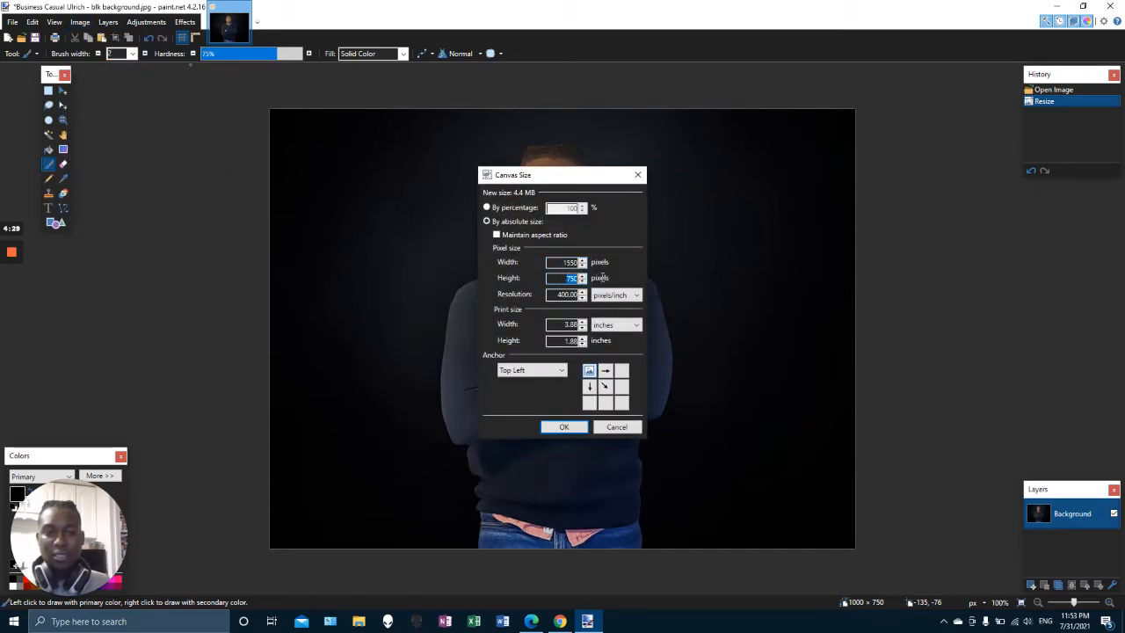
text(600)
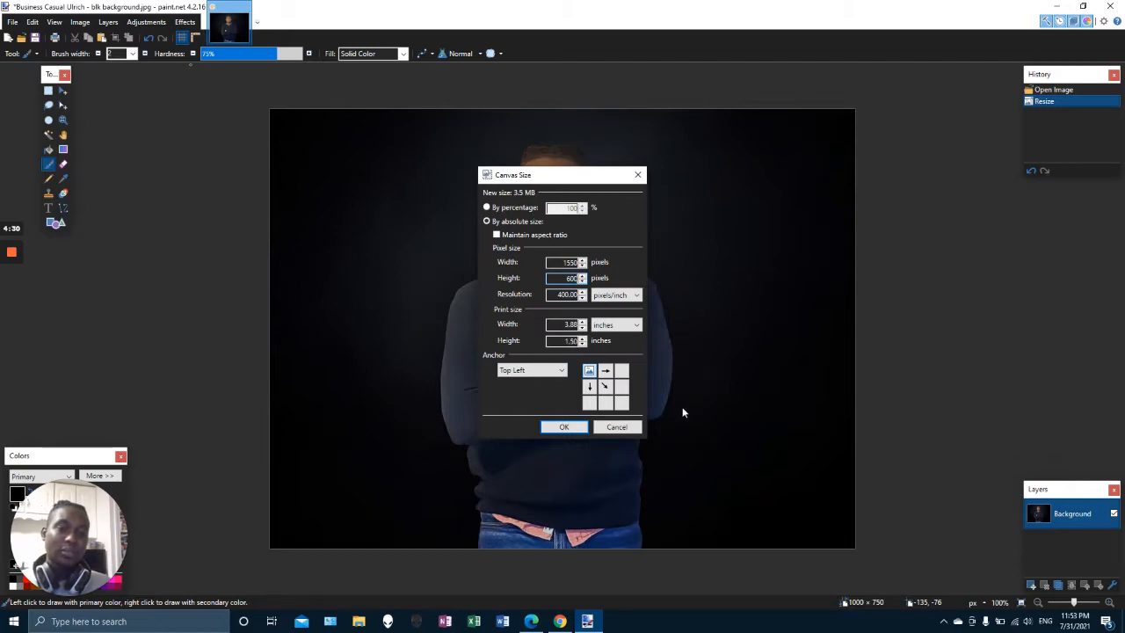
click(565, 427)
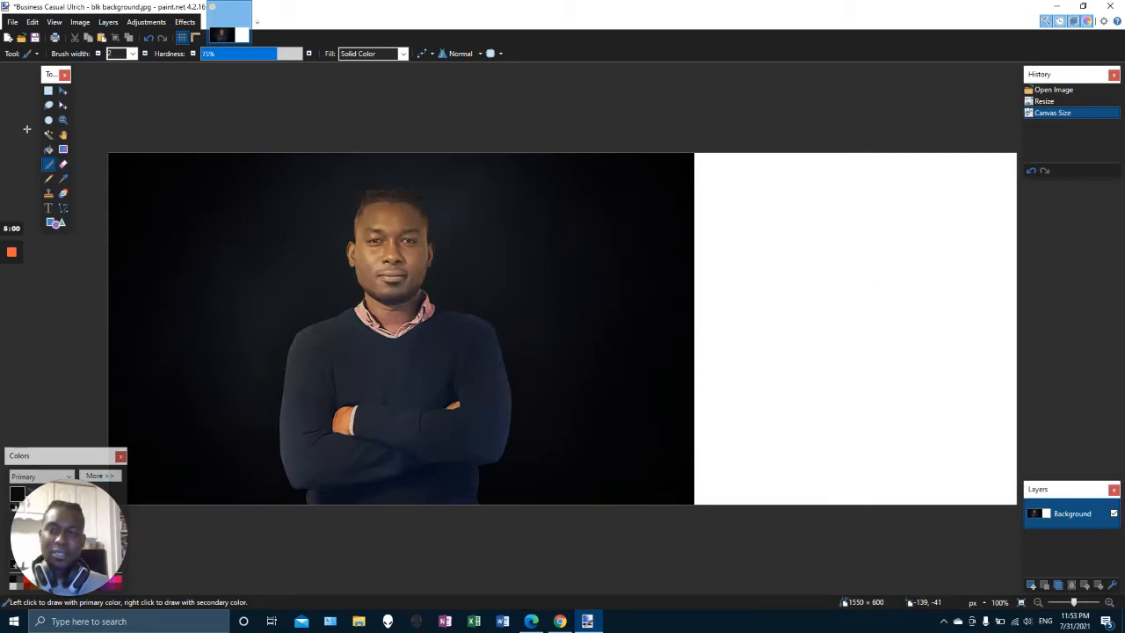
click(50, 92)
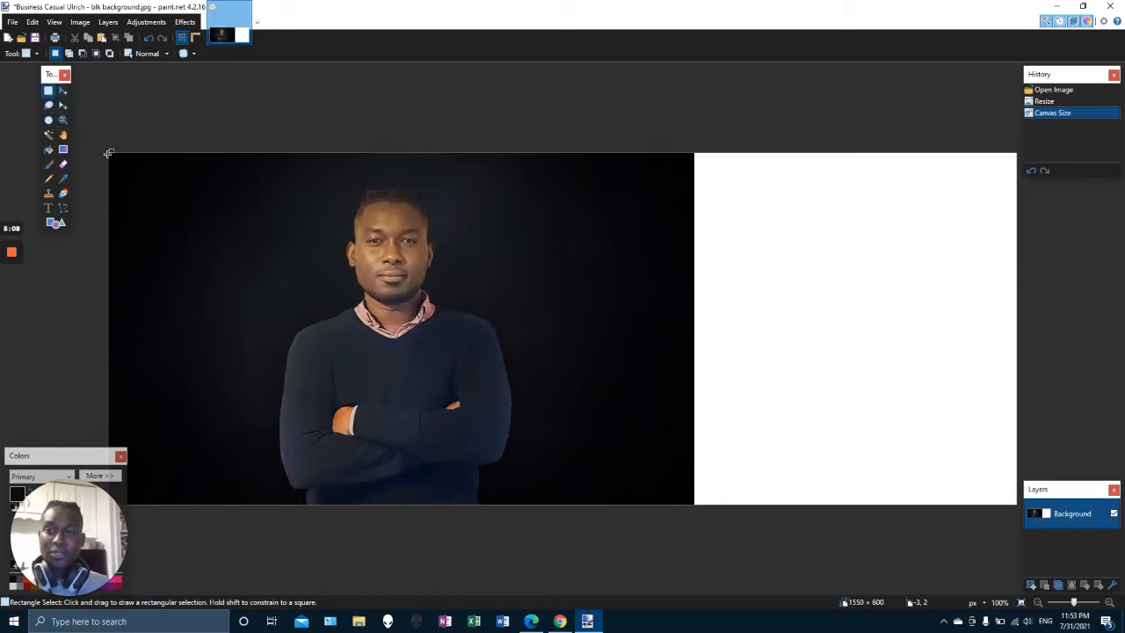
drag(108, 153, 694, 515)
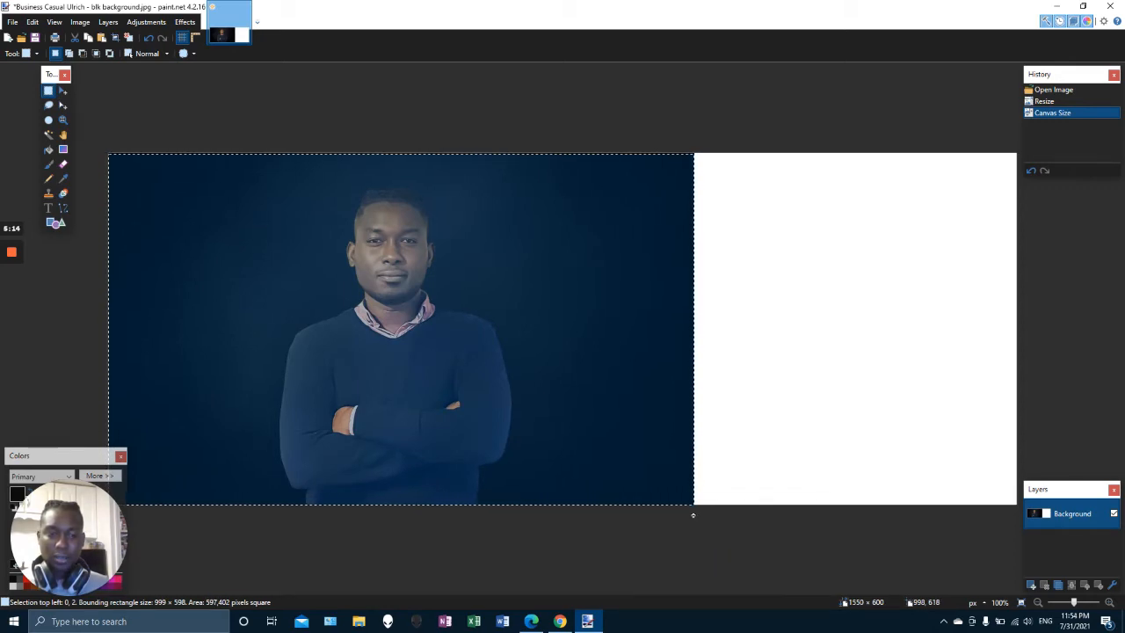
drag(694, 515, 694, 513)
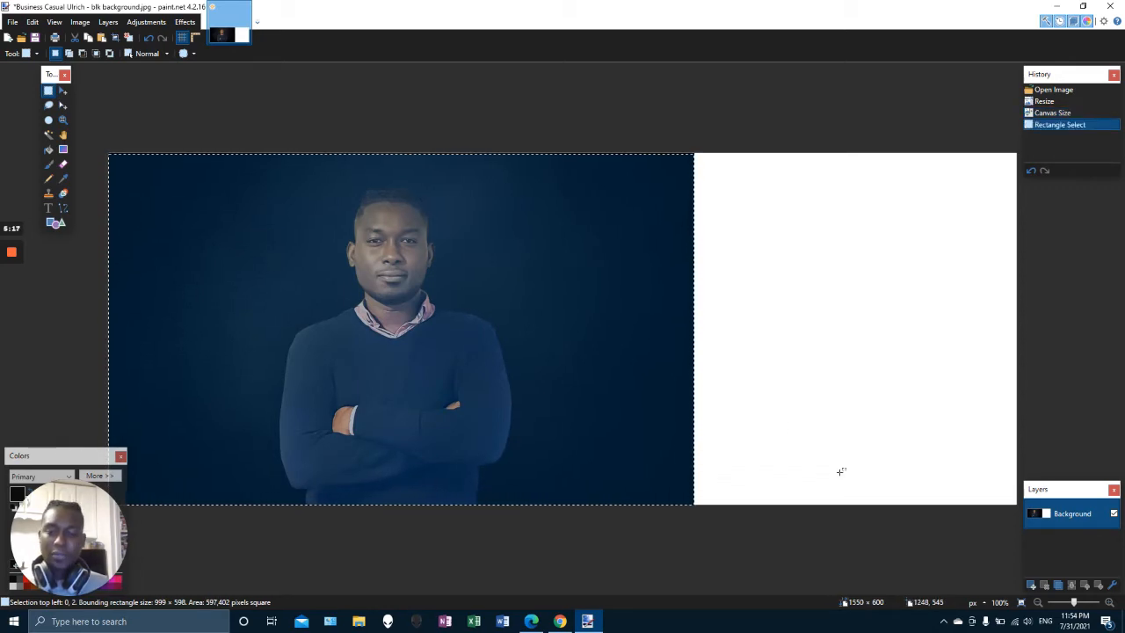
click(842, 471)
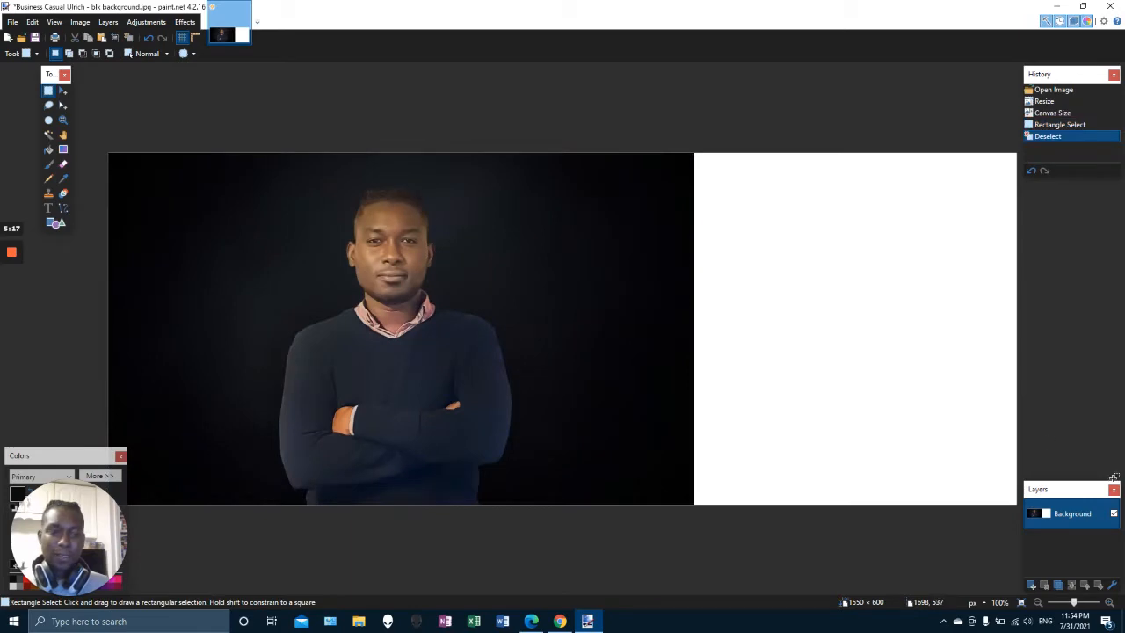
Add a new layer and move it below the Background layer
click(1032, 585)
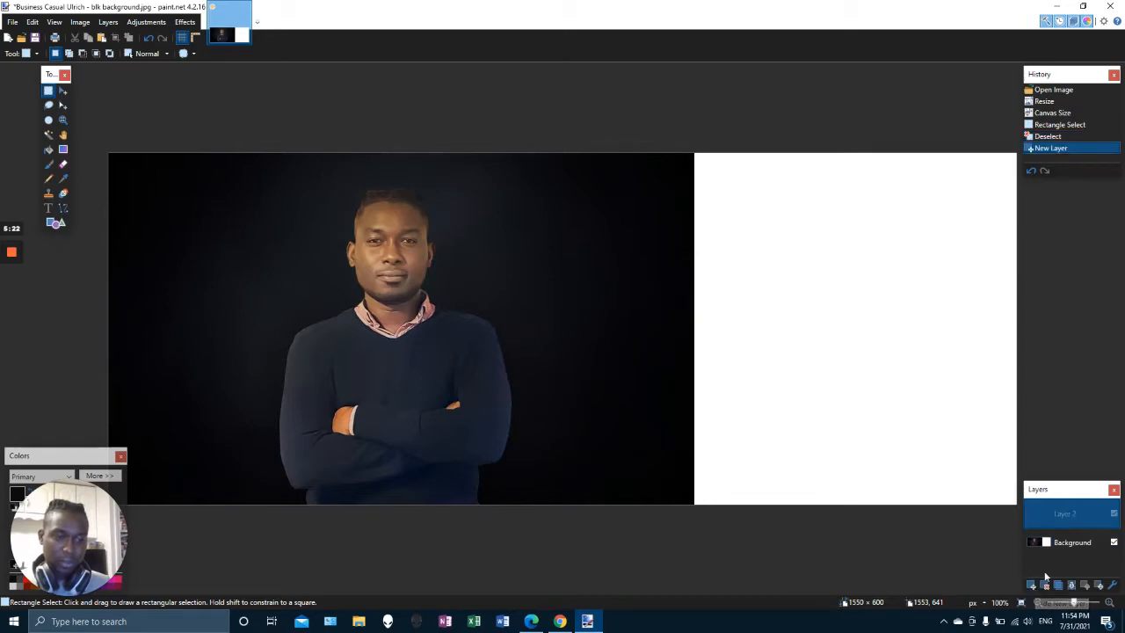
drag(1058, 537, 1059, 538)
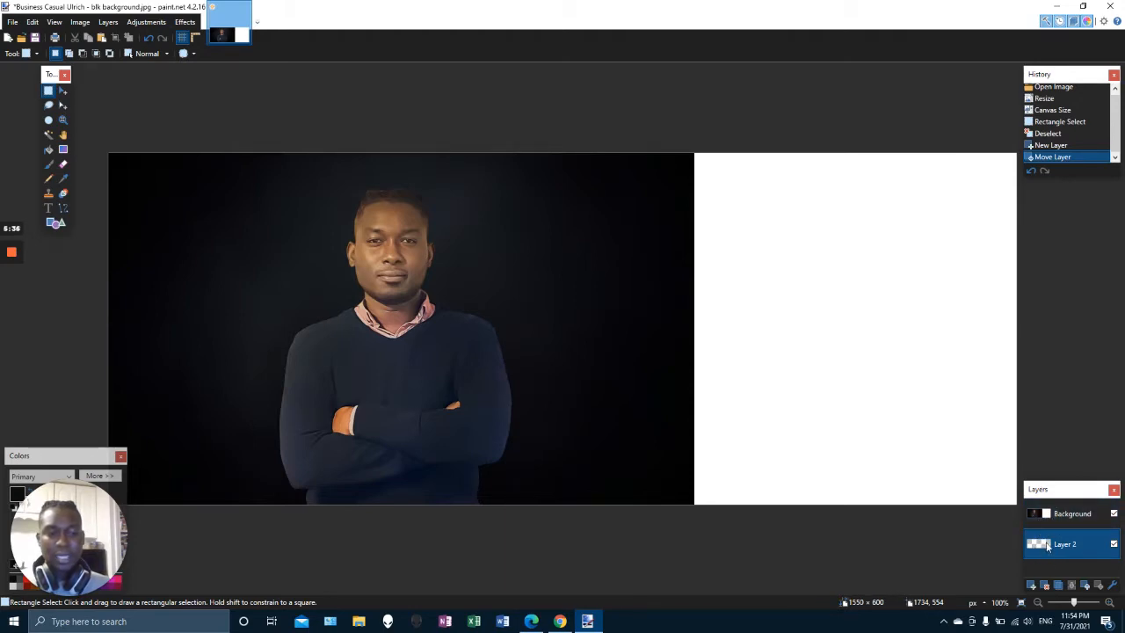
Toggle the Background layer's visibility on and off to inspect the new layer, then select Layer 2
click(1114, 514)
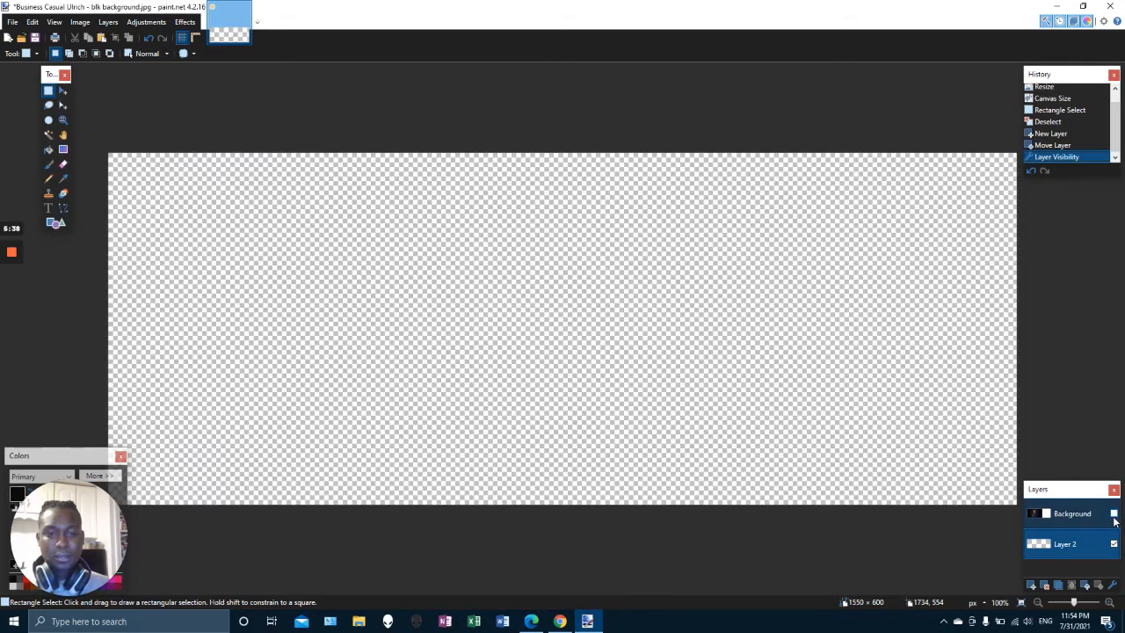
click(1113, 515)
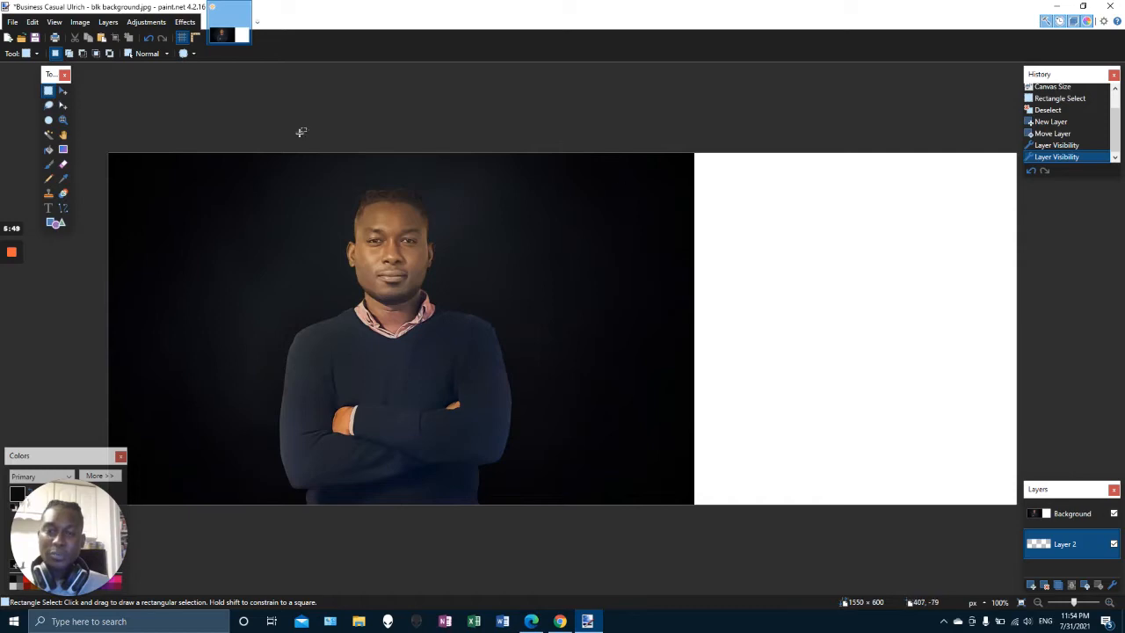
click(1118, 519)
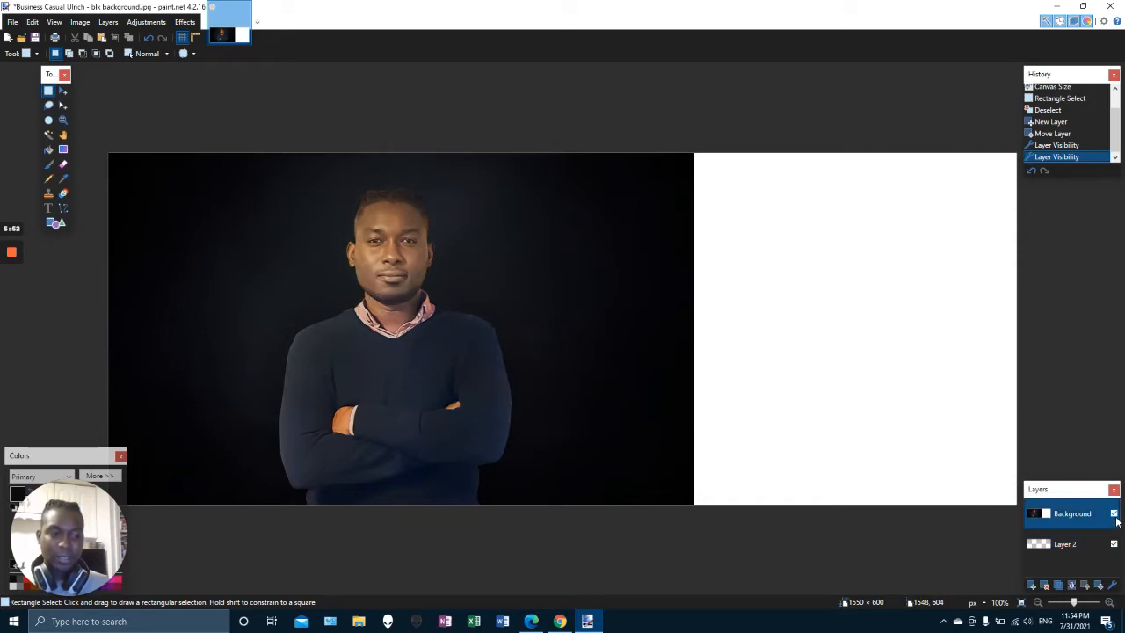
click(1115, 514)
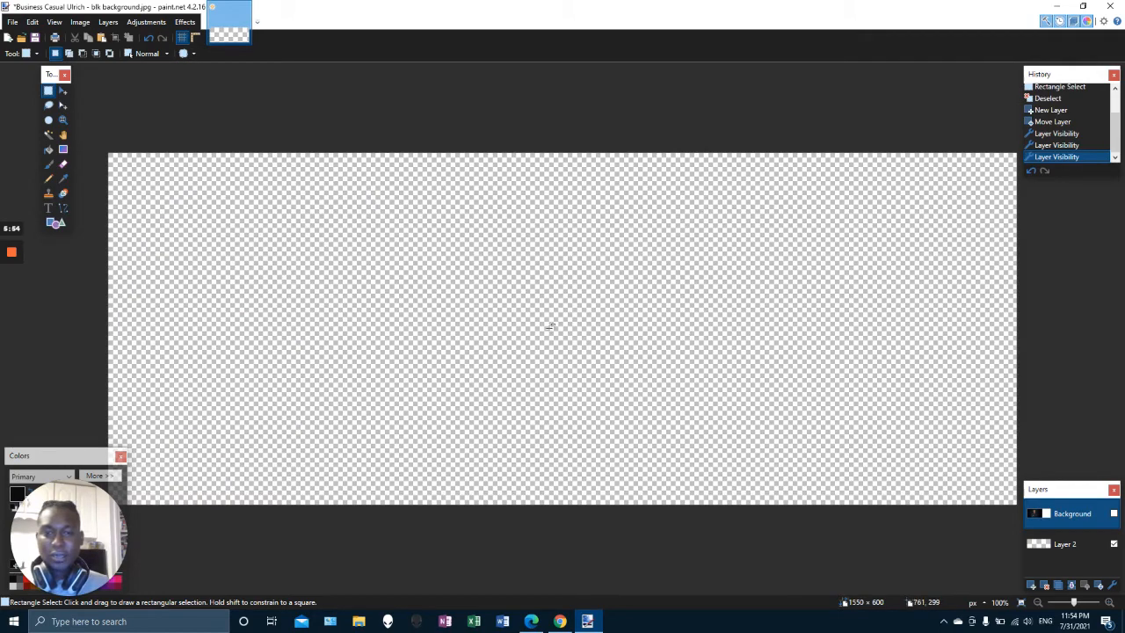
click(1115, 515)
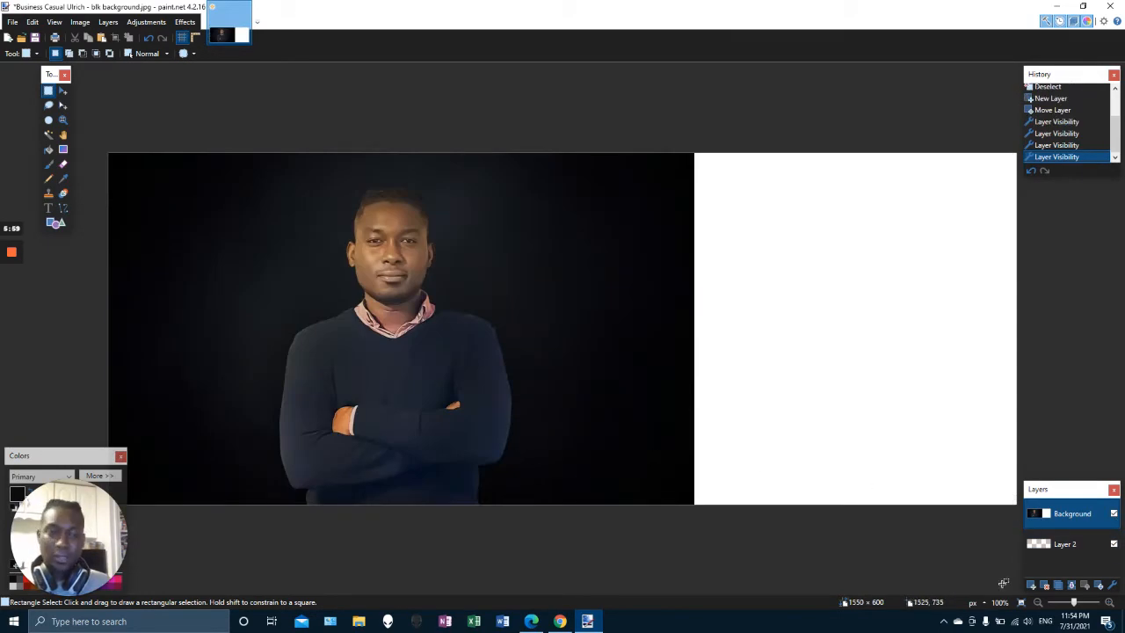
click(1071, 553)
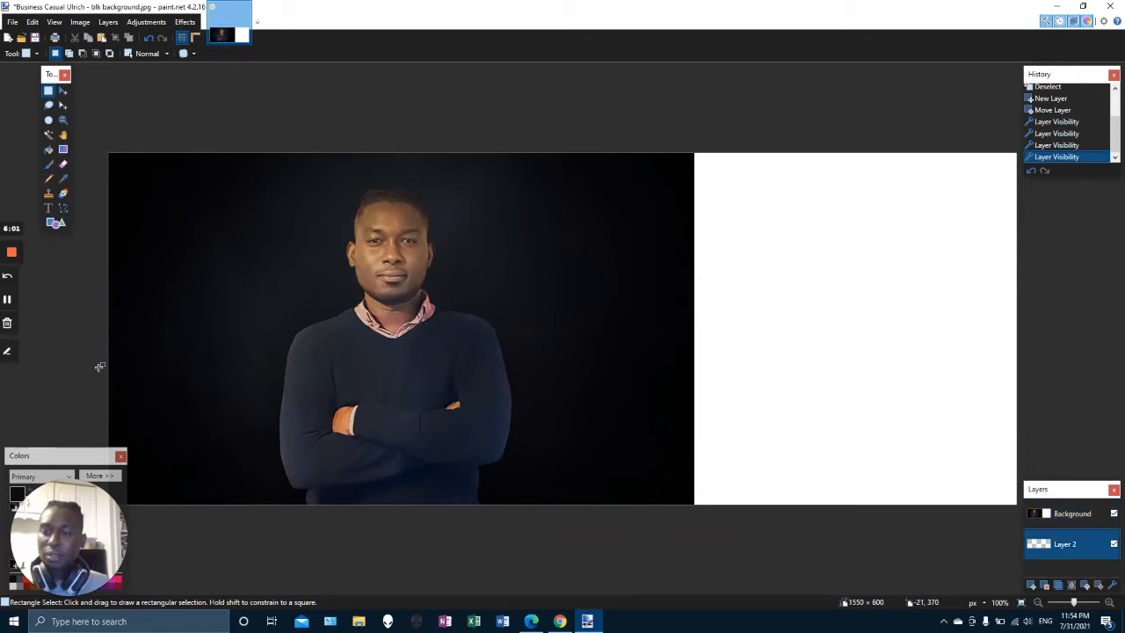
Fill the new Layer 2 with the Paint Bucket
click(50, 151)
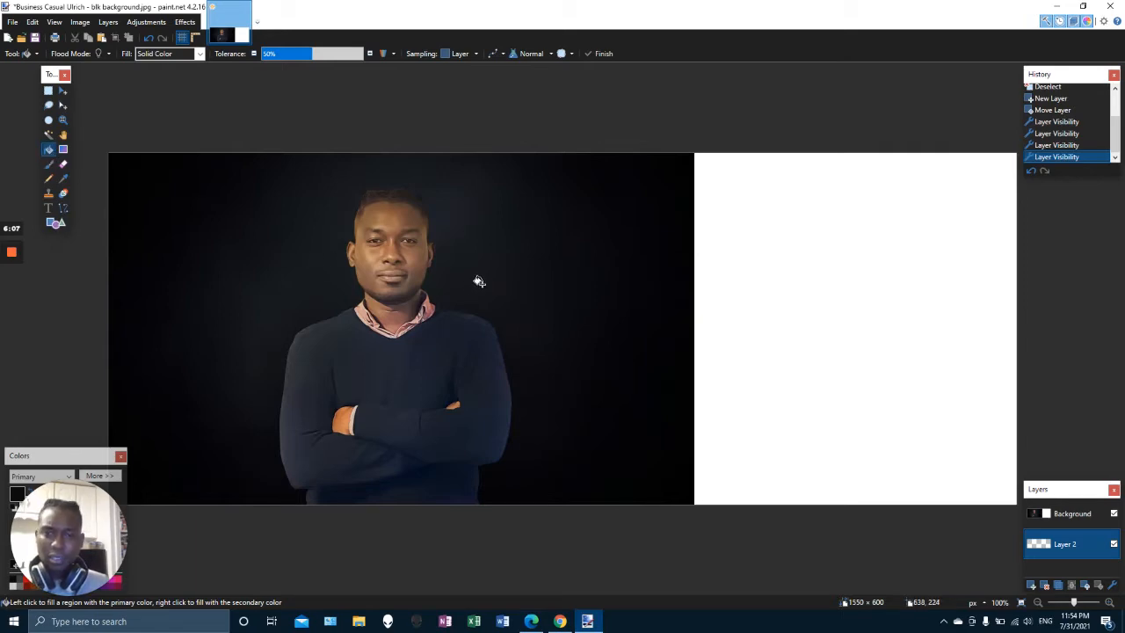
drag(79, 459, 93, 345)
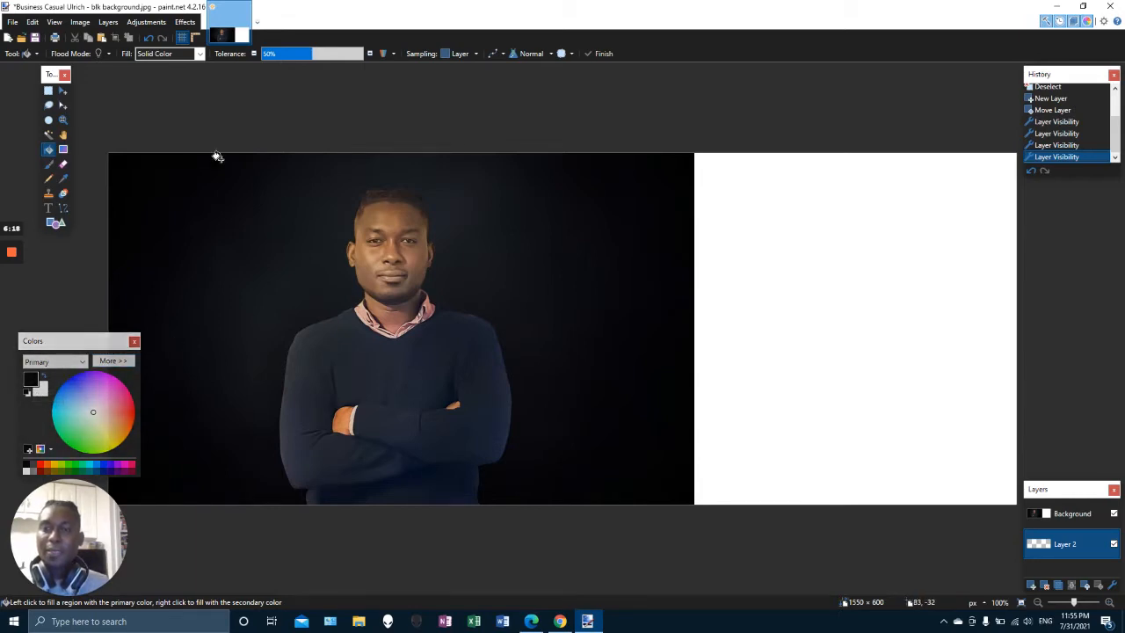
click(758, 375)
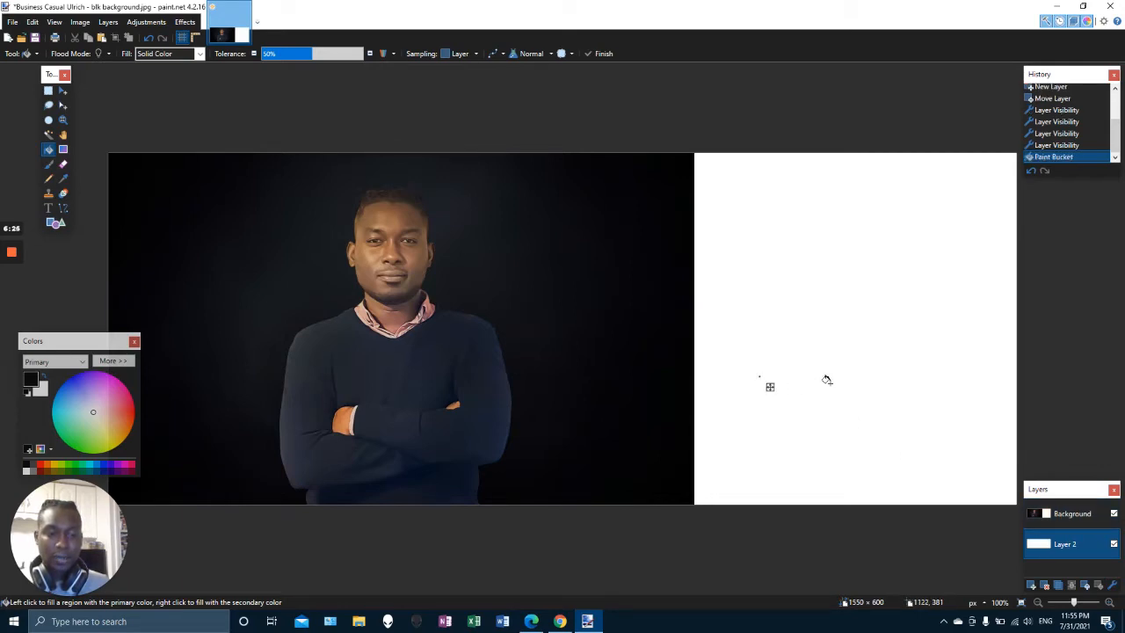
Hide and reshow the Background layer to inspect the filled layer, then select the Background layer
click(1114, 514)
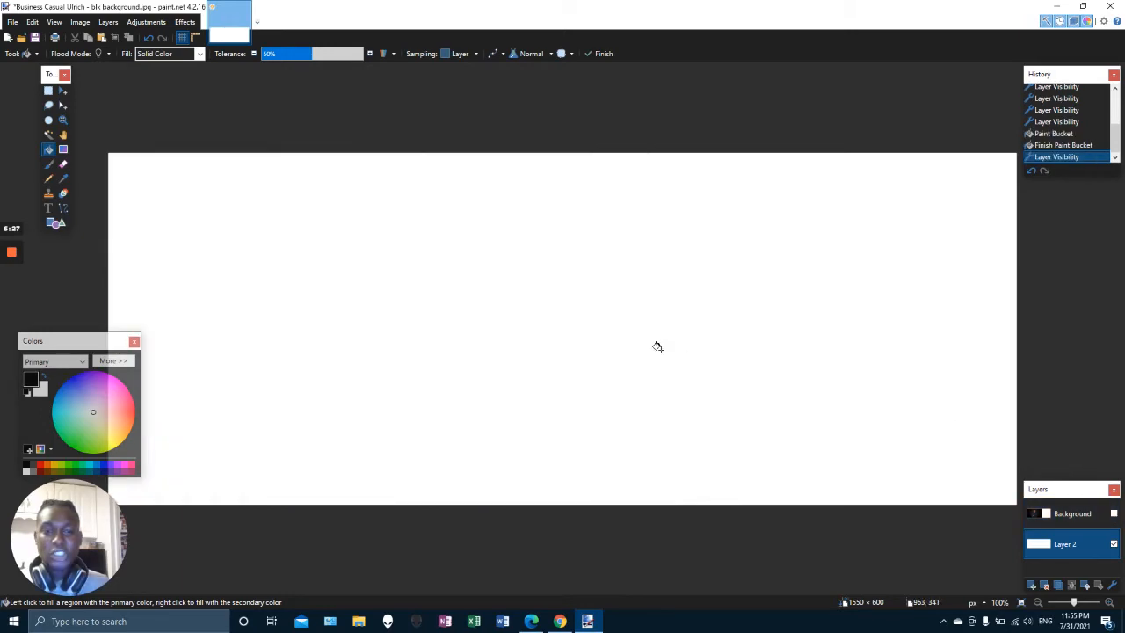
click(1067, 516)
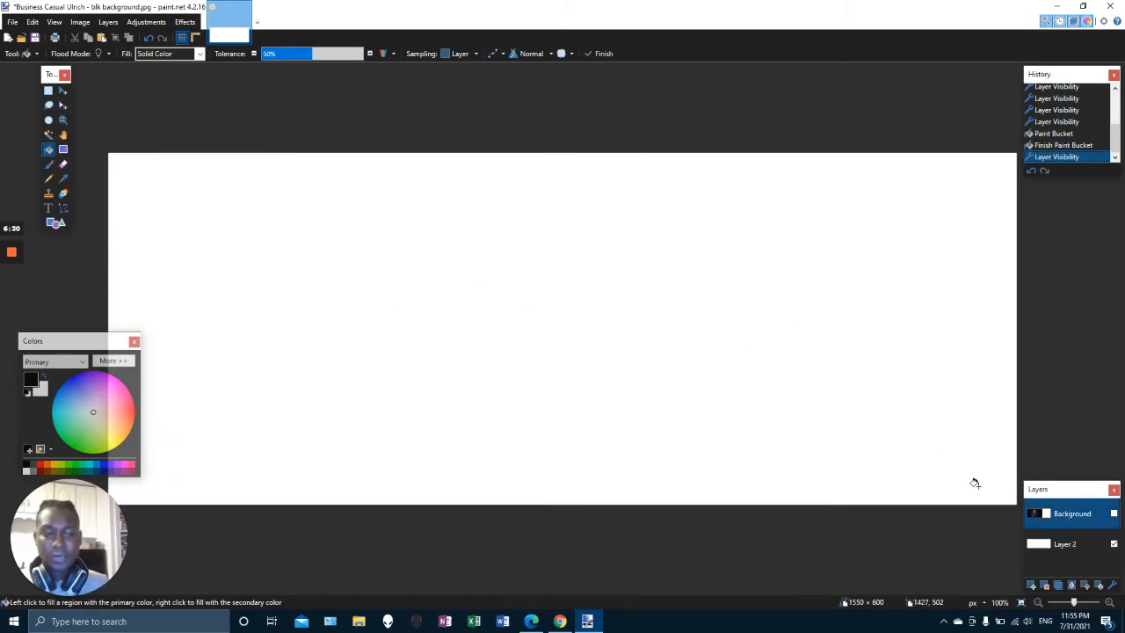
click(1076, 538)
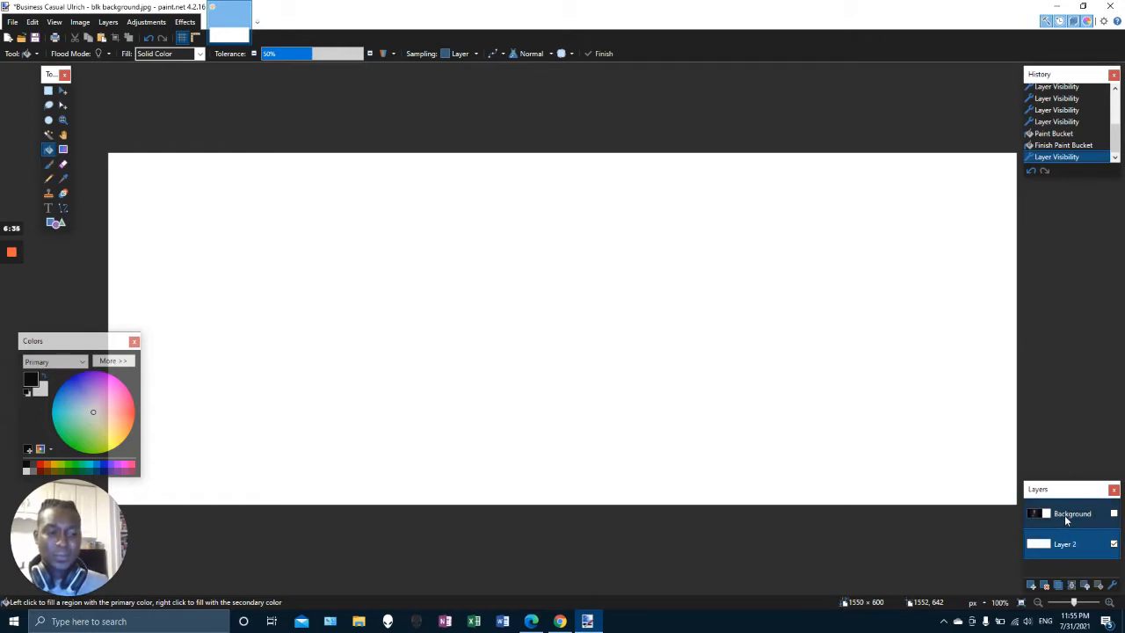
click(1090, 515)
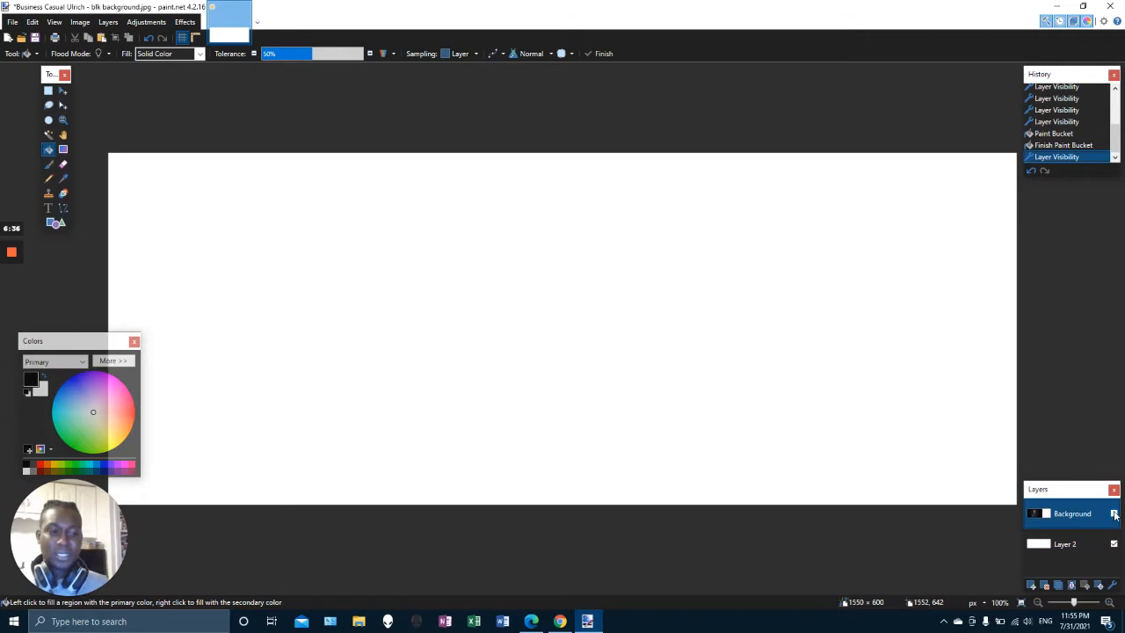
click(1114, 514)
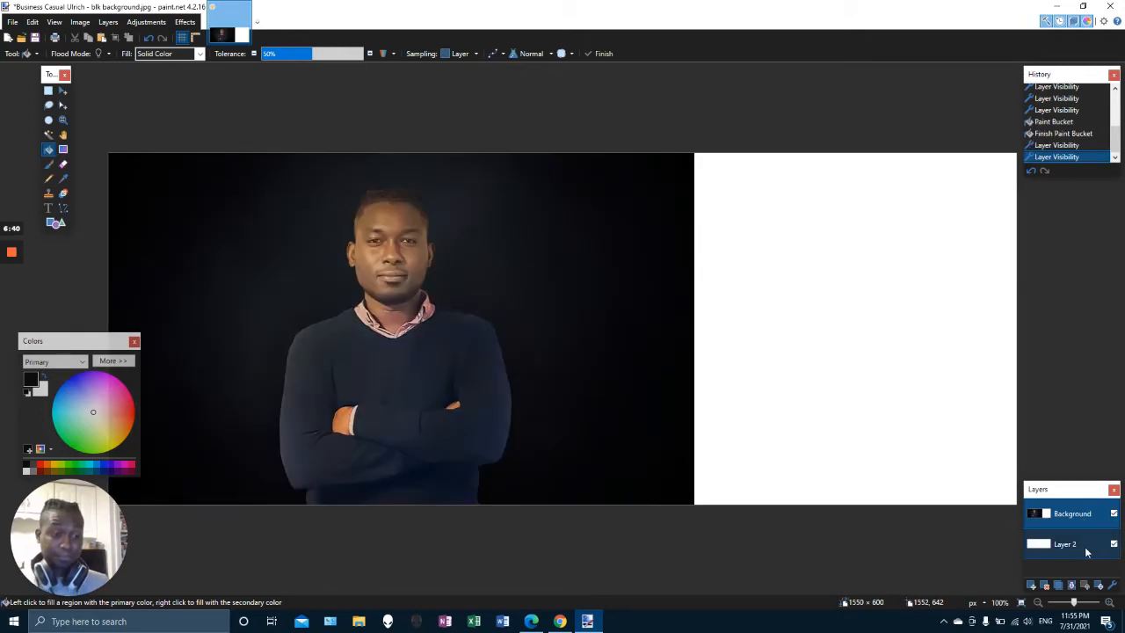
click(1058, 548)
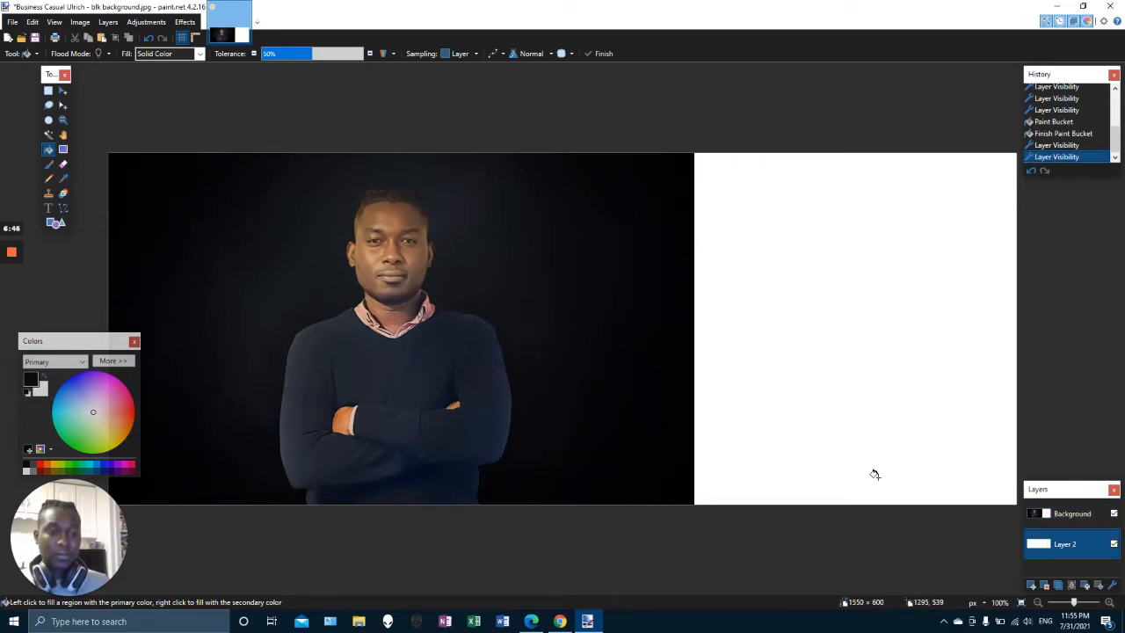
click(1077, 513)
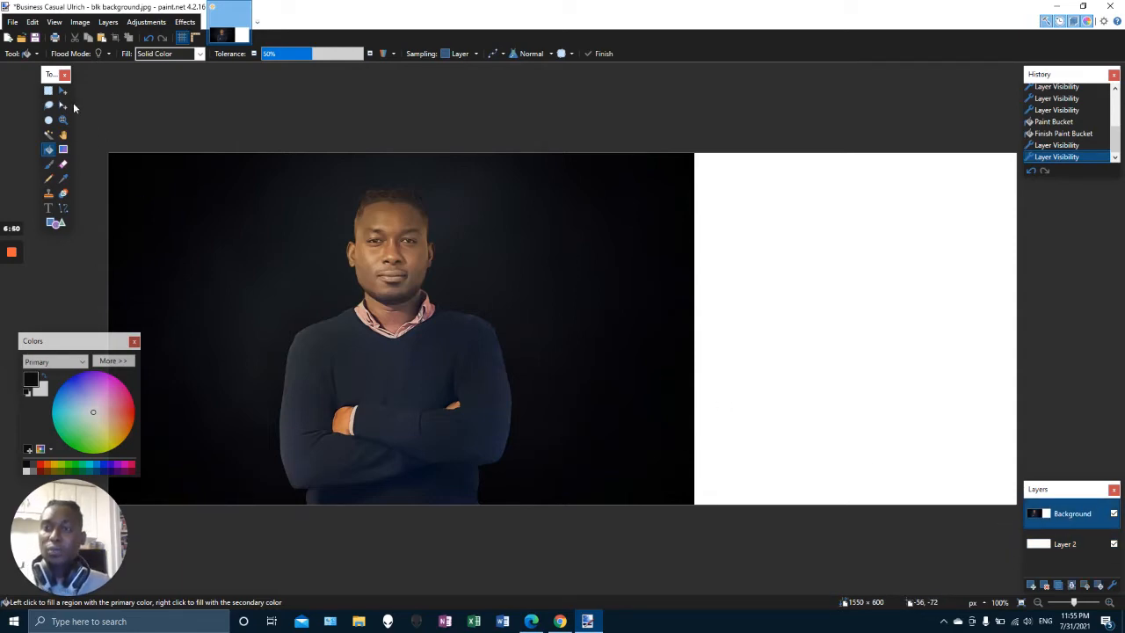
Select the photo area and move it to the right edge of the canvas, then deselect
click(48, 91)
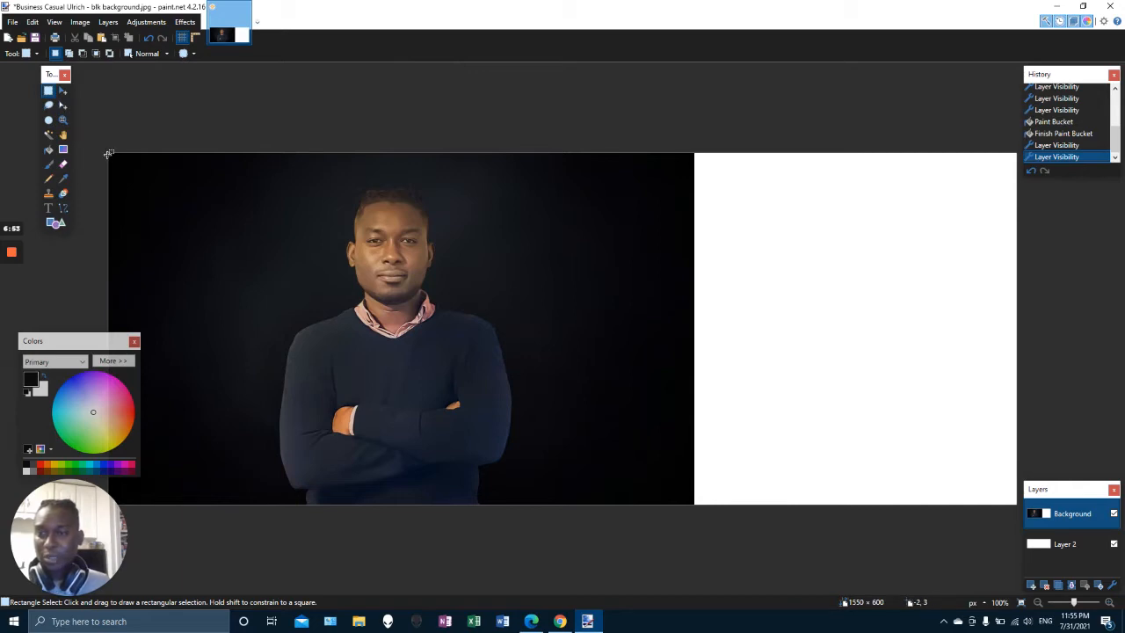
drag(108, 153, 694, 535)
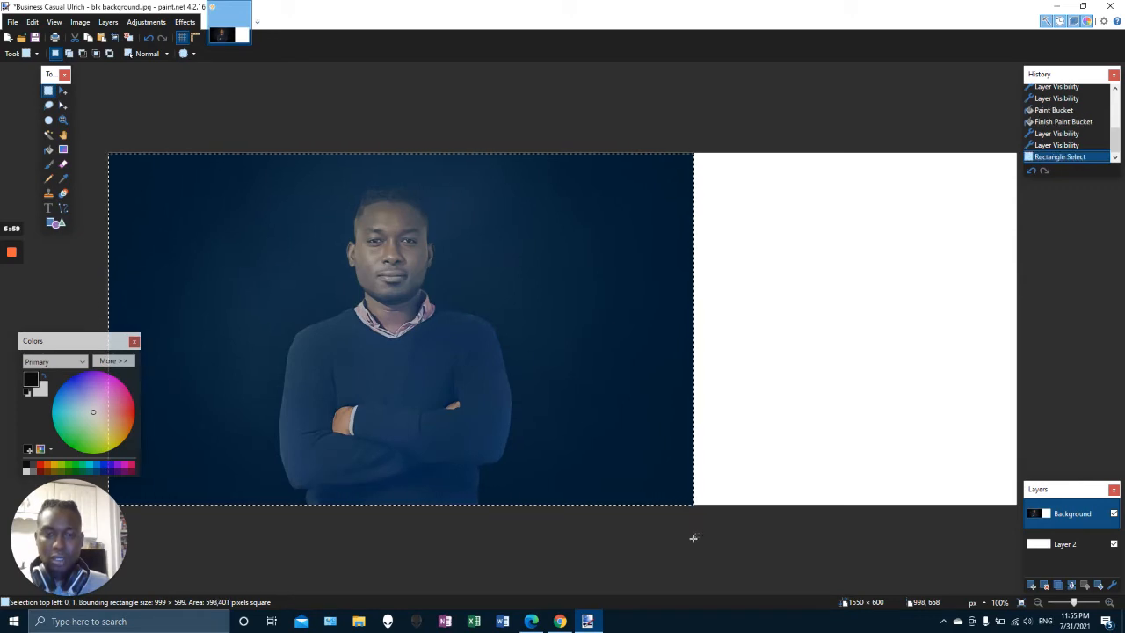
click(62, 109)
mouse_move(394, 256)
mouse_down()
mouse_move(625, 258)
mouse_move(394, 255)
mouse_up()
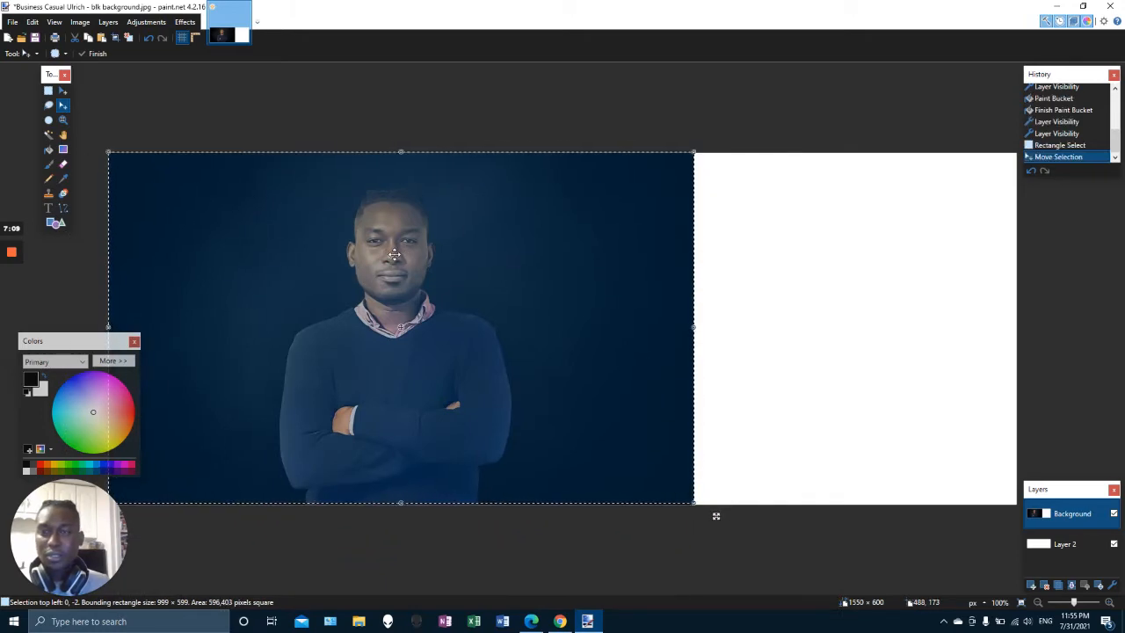
click(62, 95)
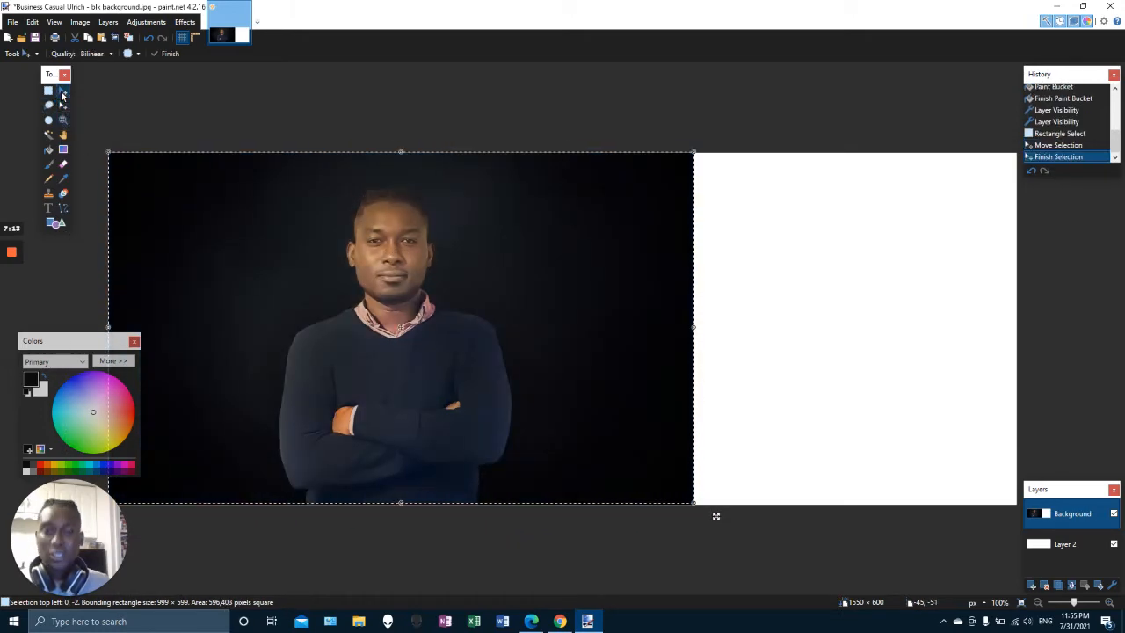
drag(404, 262, 778, 284)
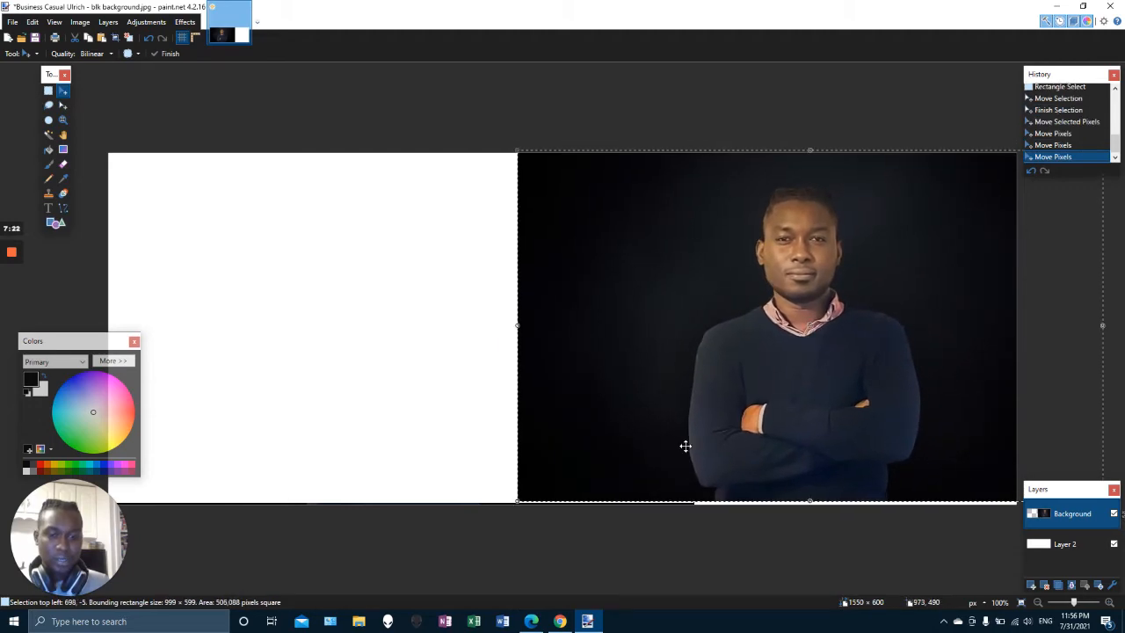
drag(518, 502, 513, 506)
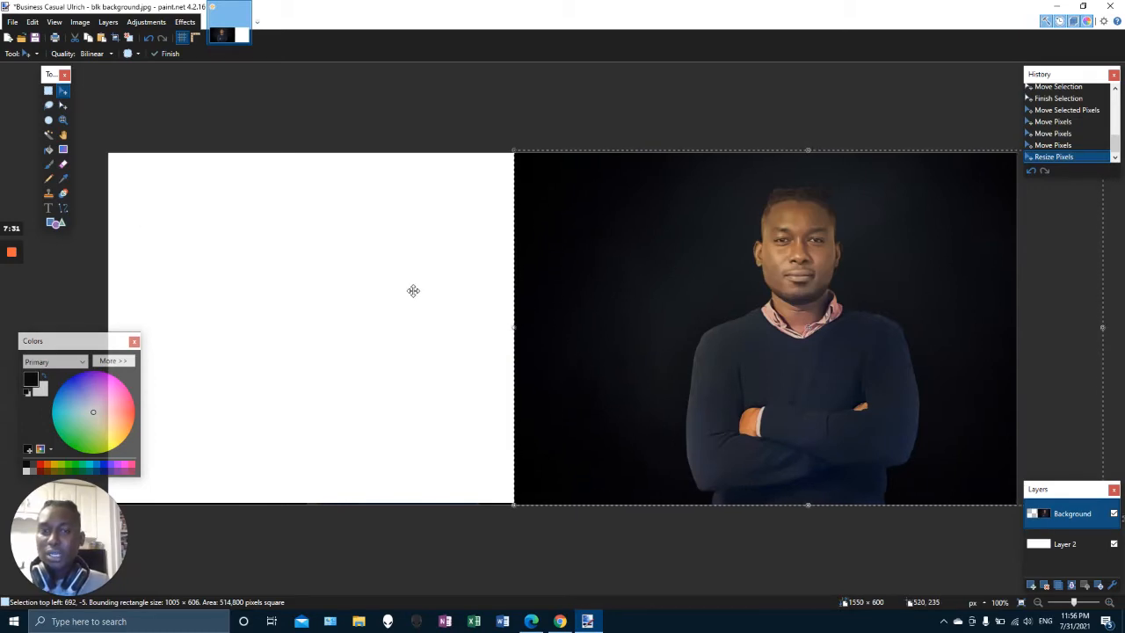
key(ctrl+d)
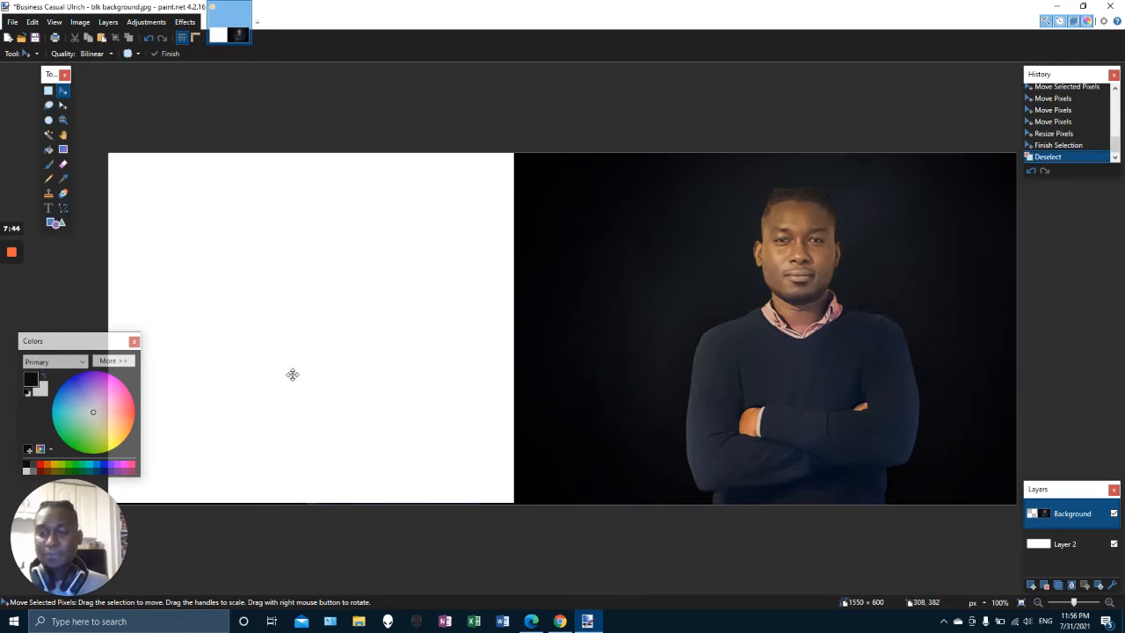
Fill the empty left part of the canvas with black using the Paint Bucket
click(48, 150)
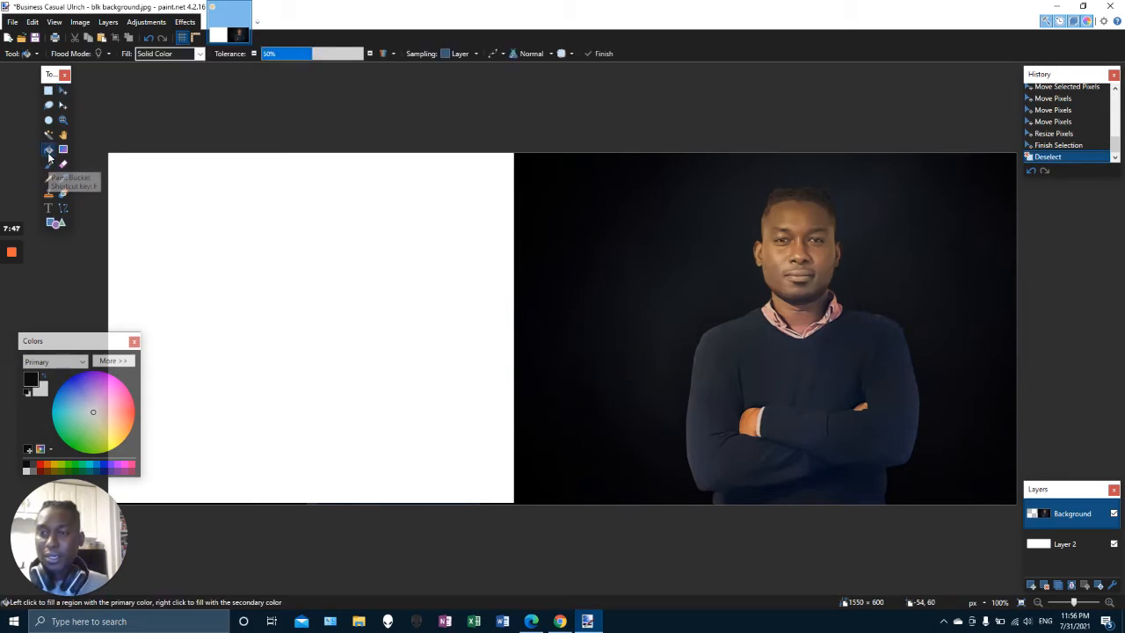
click(350, 303)
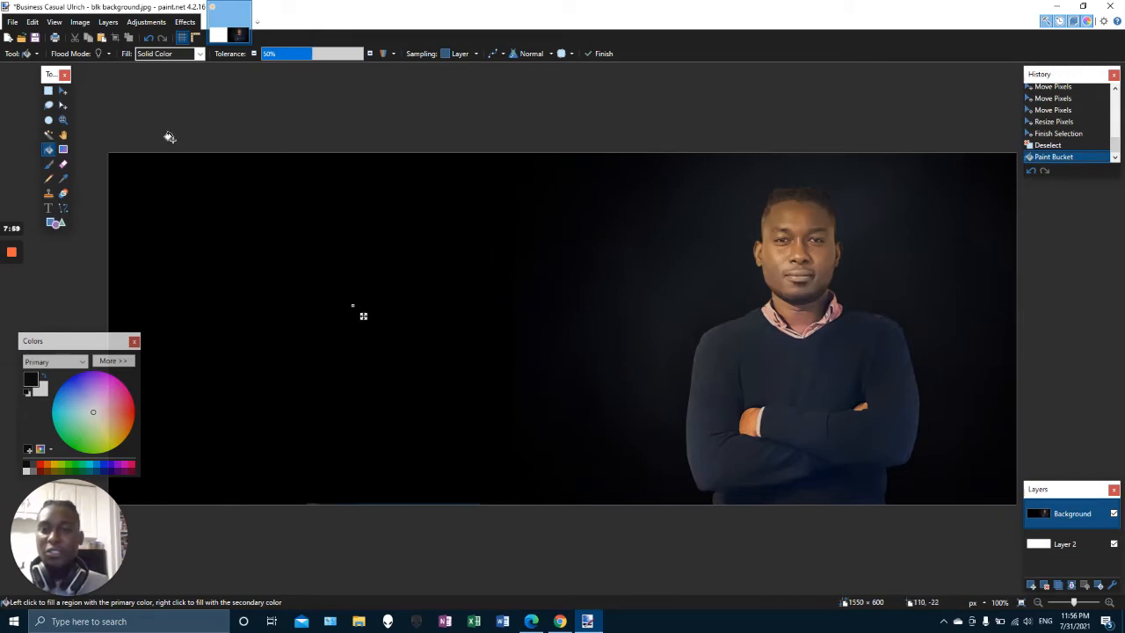
Choose the Text tool with white as the primary color and Segoe UI Black as the font
click(50, 208)
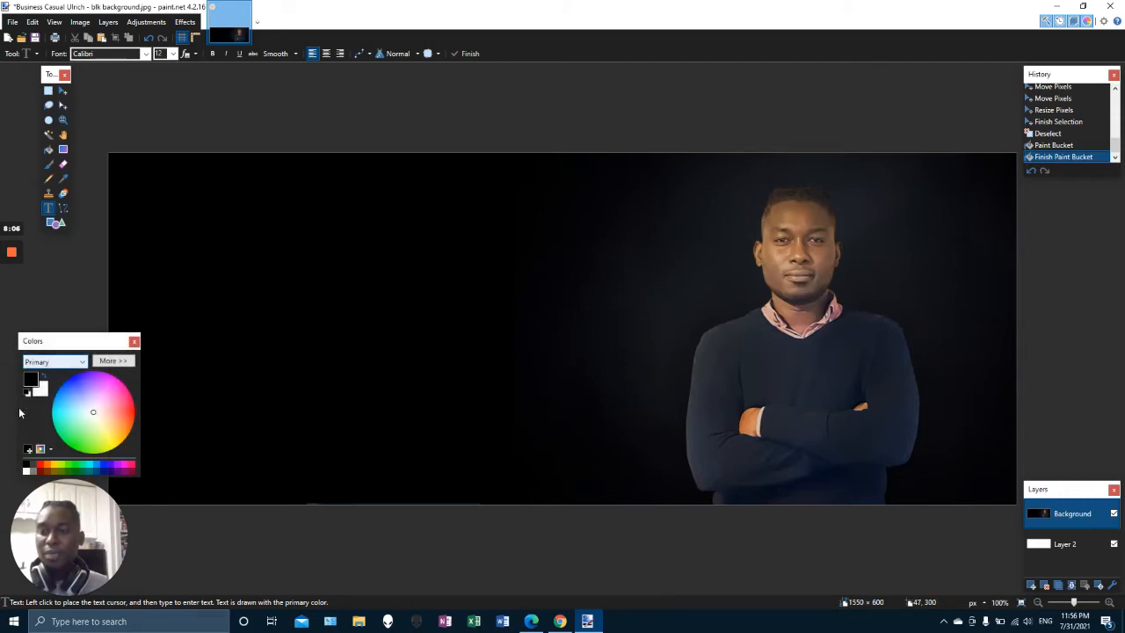
click(28, 472)
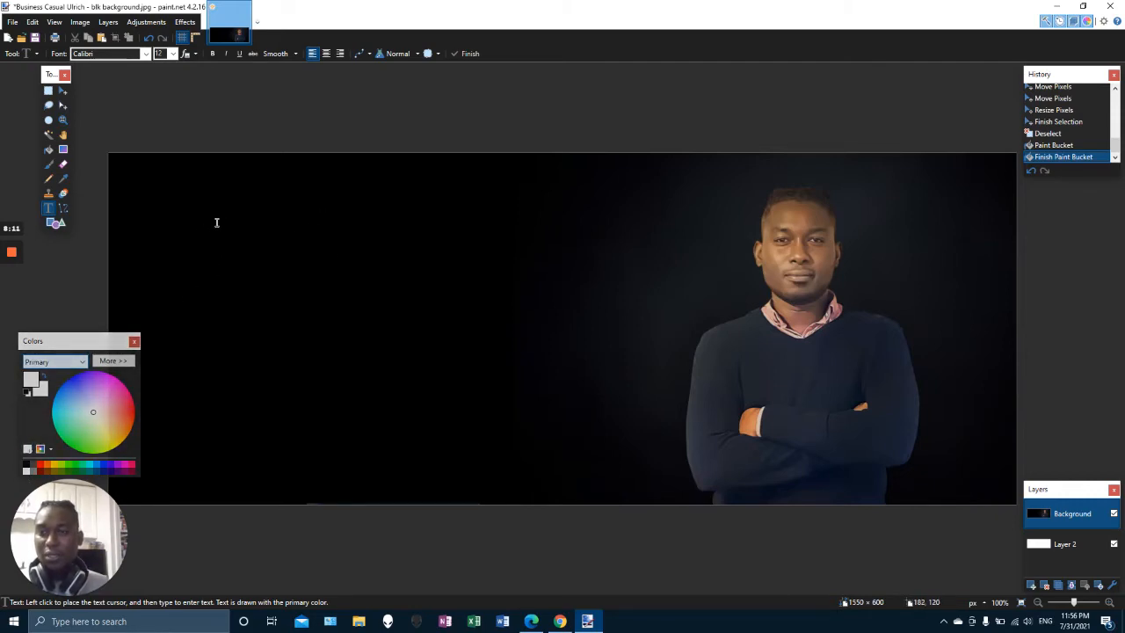
click(146, 54)
key(s)
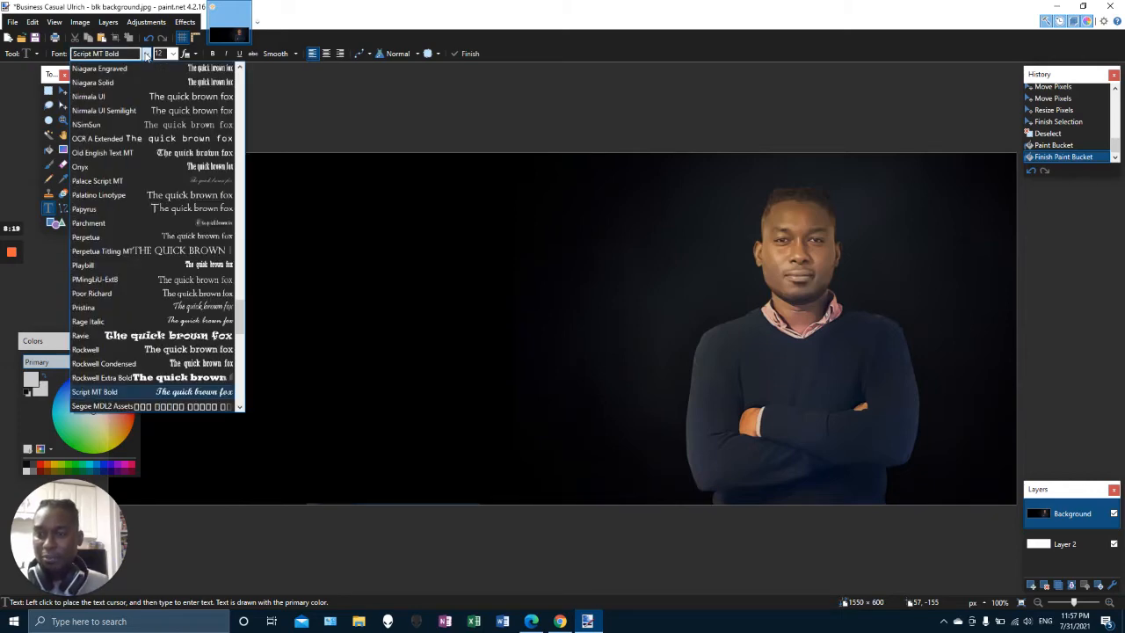
key(Down)
key(Down)
key(Down)
key(Down)
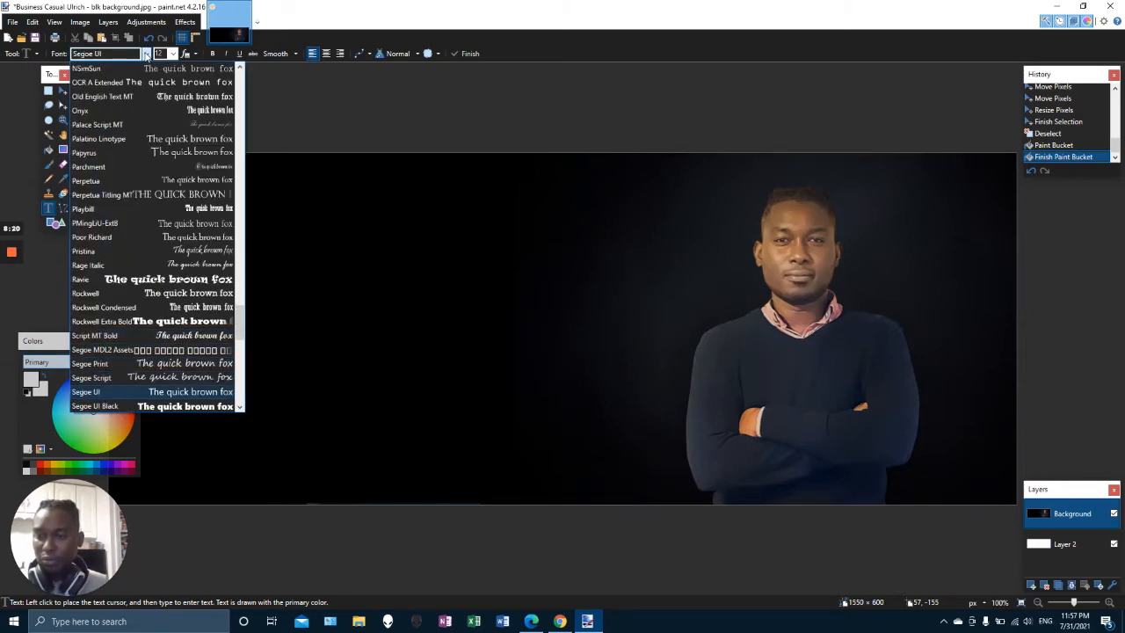
key(Down)
key(Down)
key(Up)
key(Return)
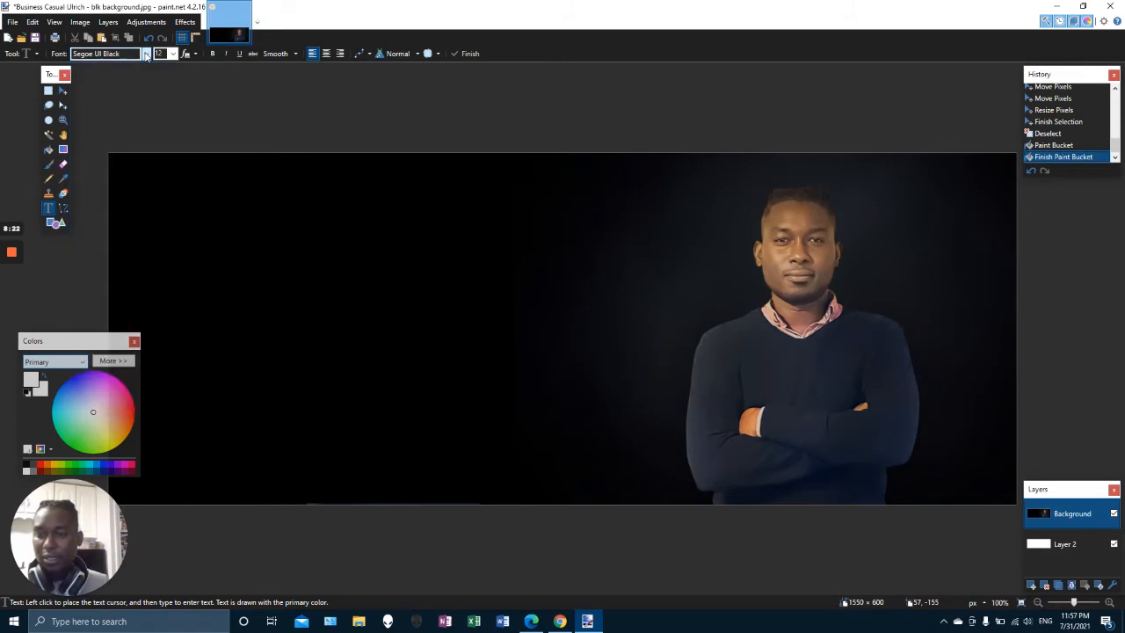
Place text at size 30 on the left side and type "Affiliate Marketer"
click(159, 52)
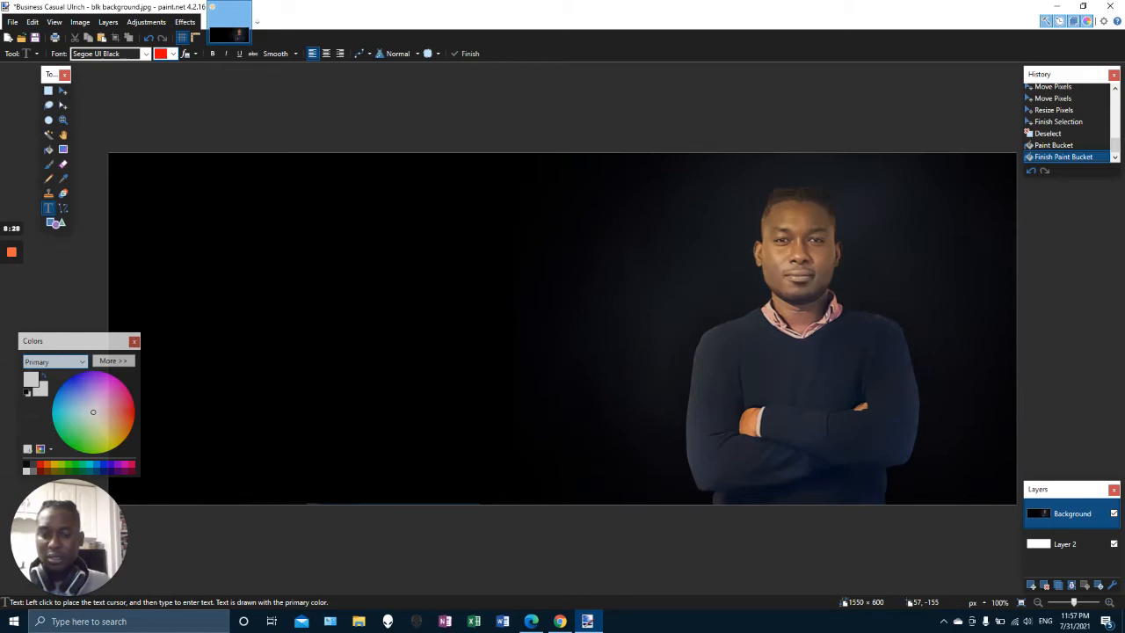
click(228, 243)
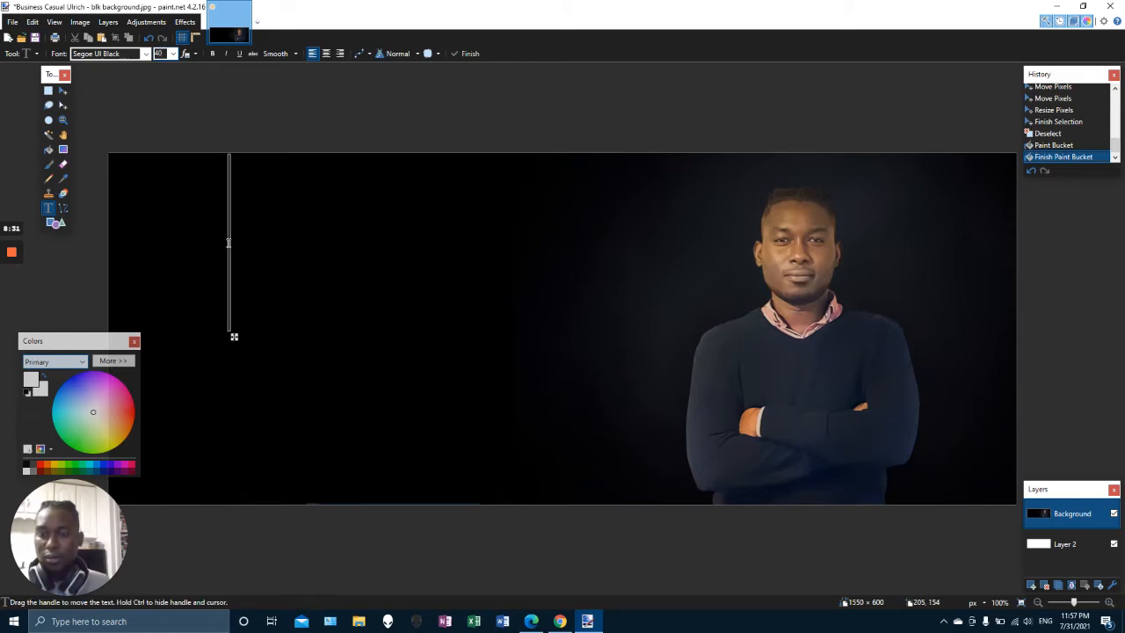
click(160, 54)
text(30)
key(Return)
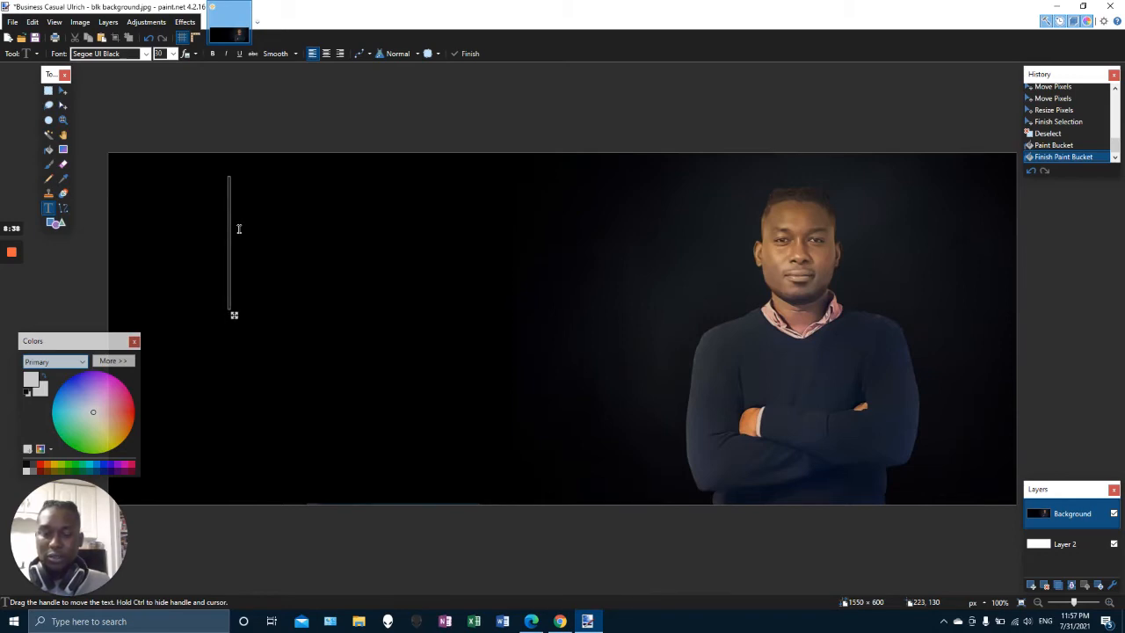
text(Affiliate)
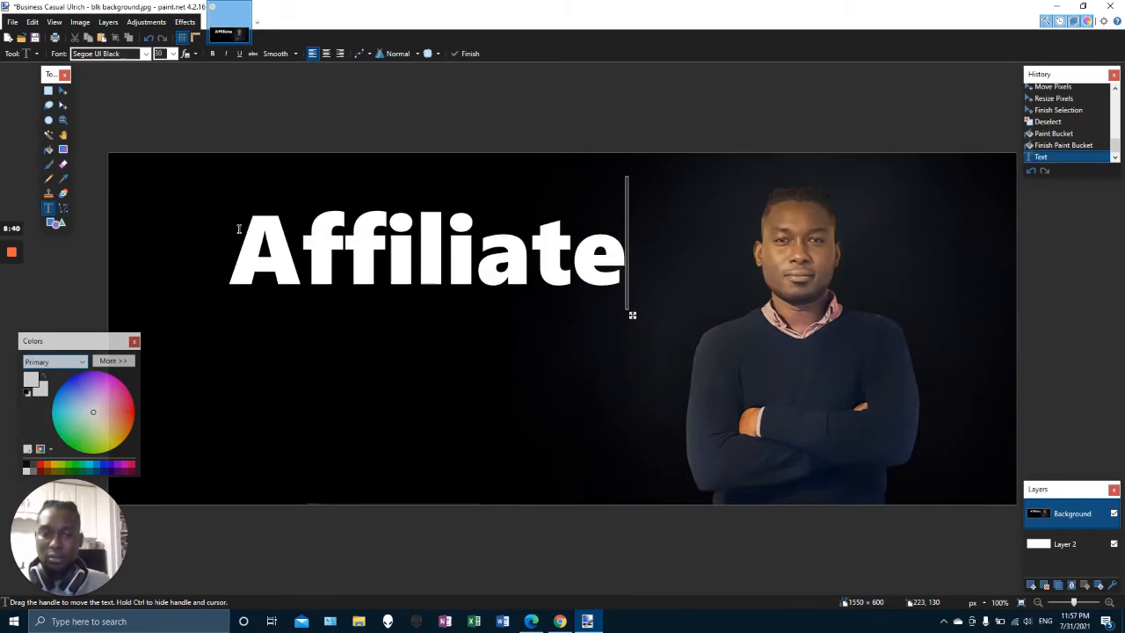
text( Marketer)
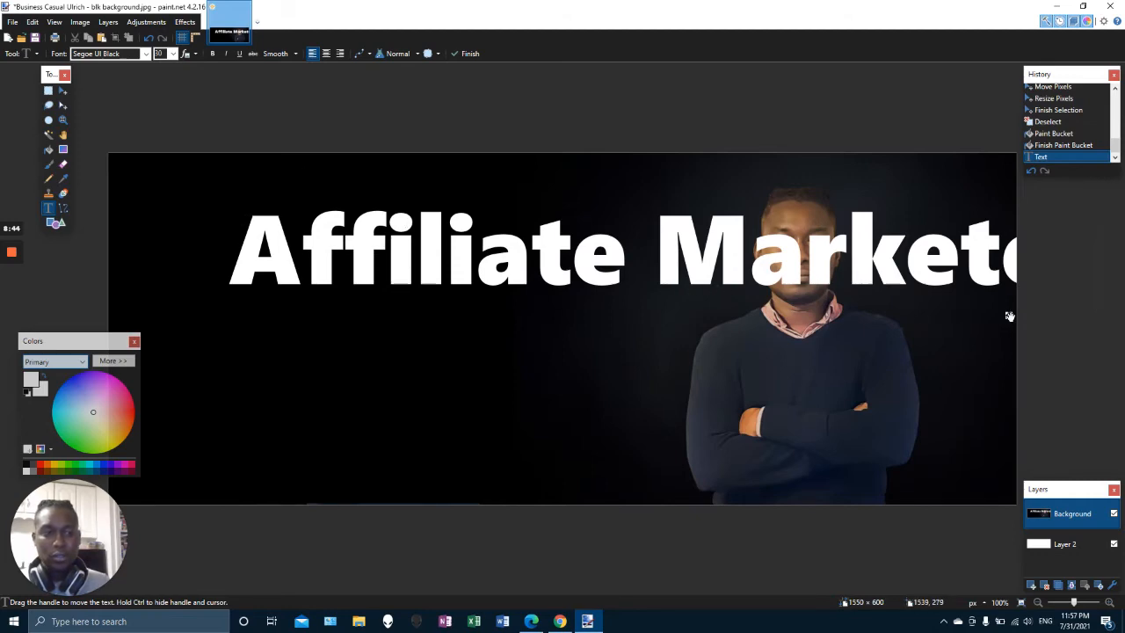
Reduce the headline's font size to 15 and reposition it to the left of the portrait
drag(1008, 321, 873, 300)
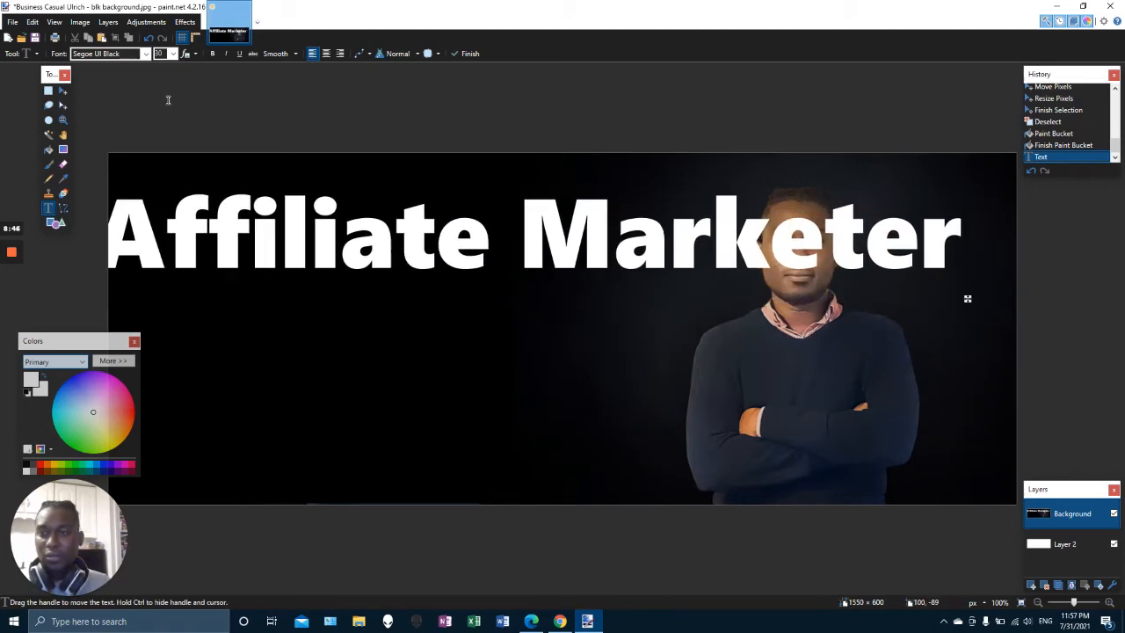
click(161, 54)
text(72)
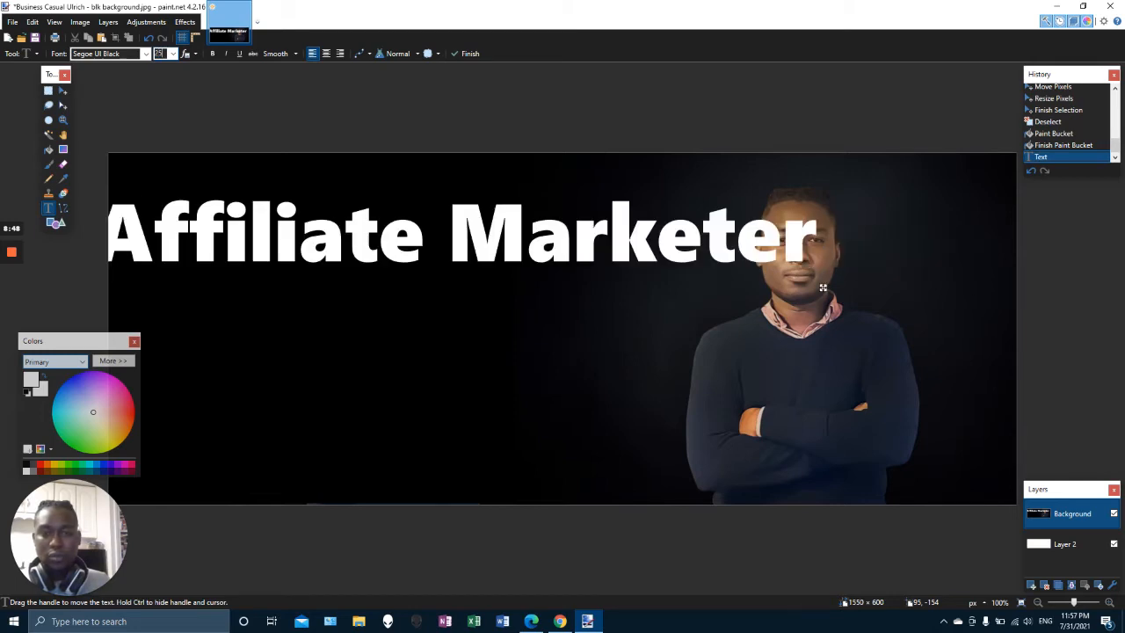
text(60)
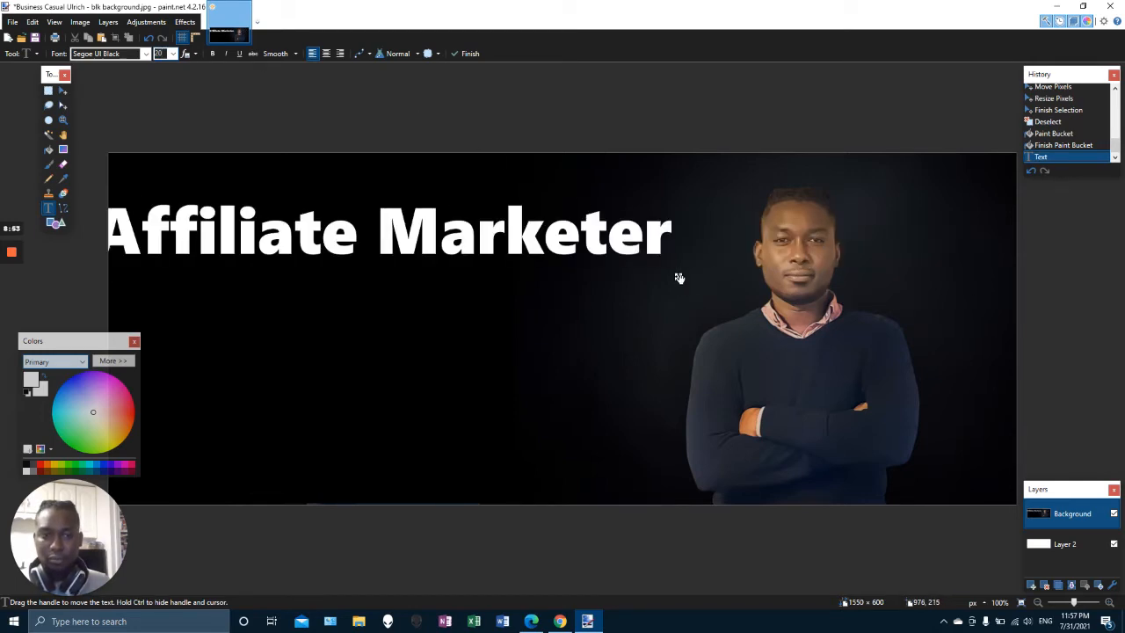
drag(679, 278, 718, 281)
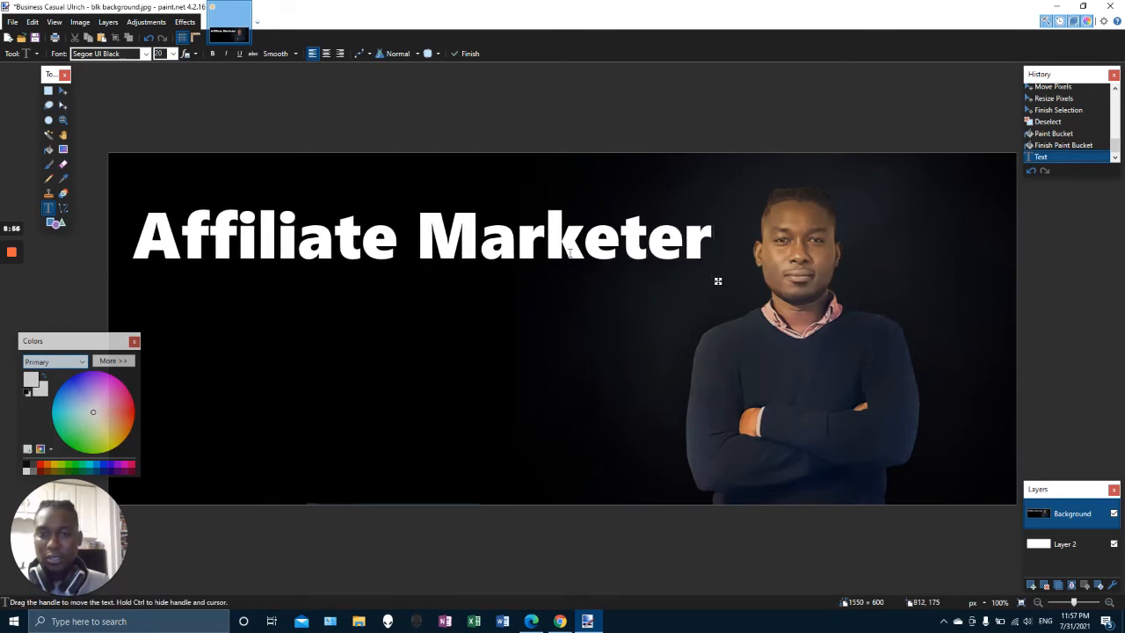
click(159, 53)
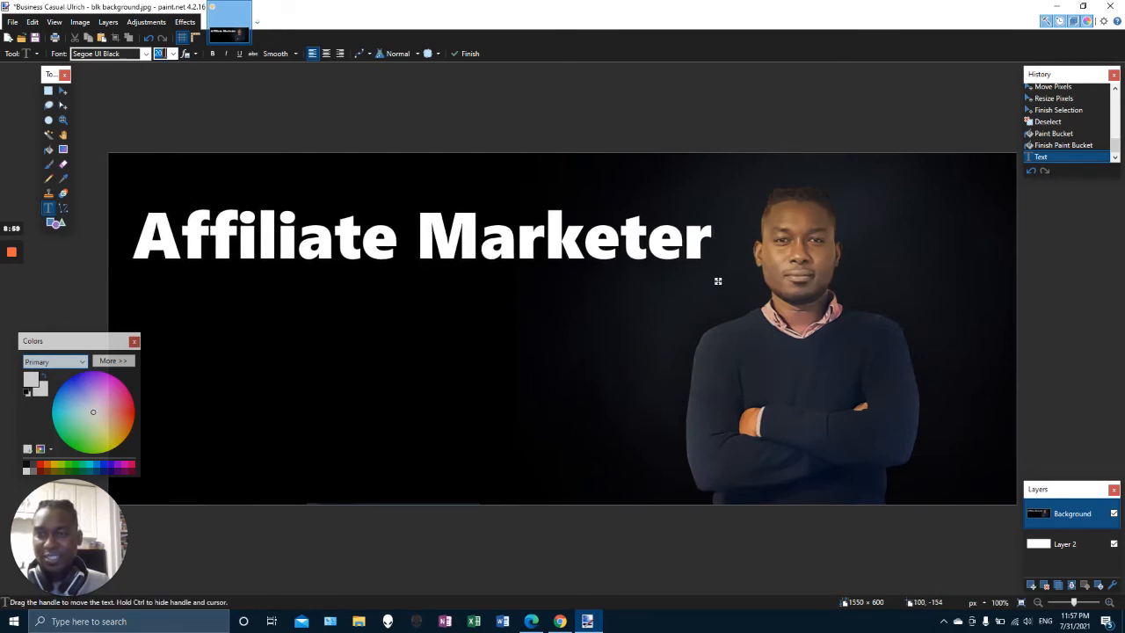
text(15)
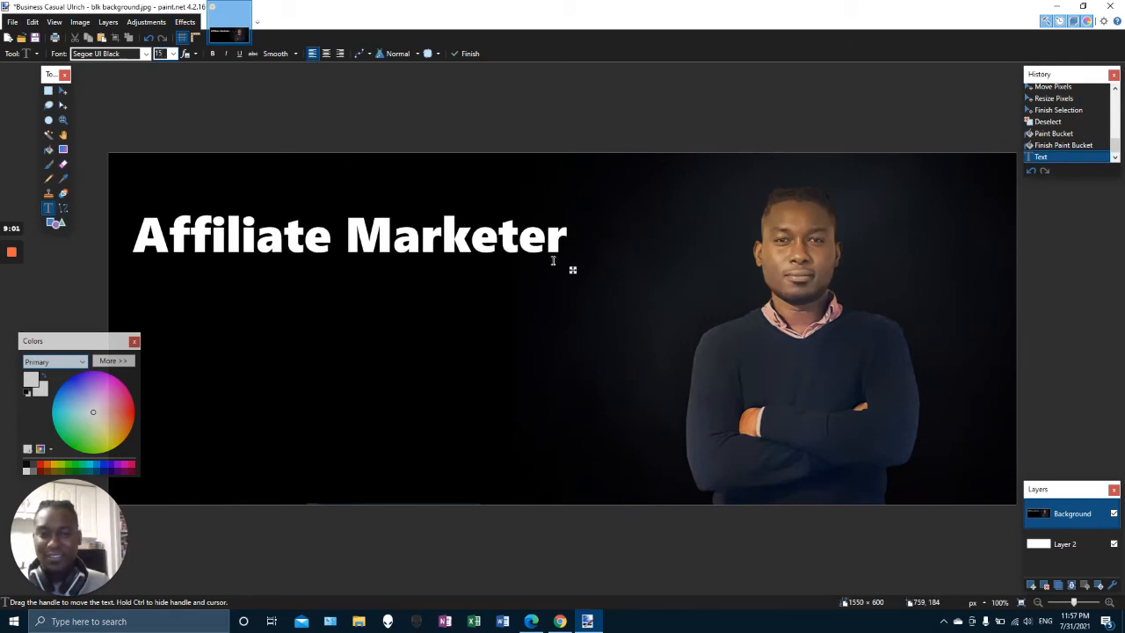
drag(573, 272, 637, 267)
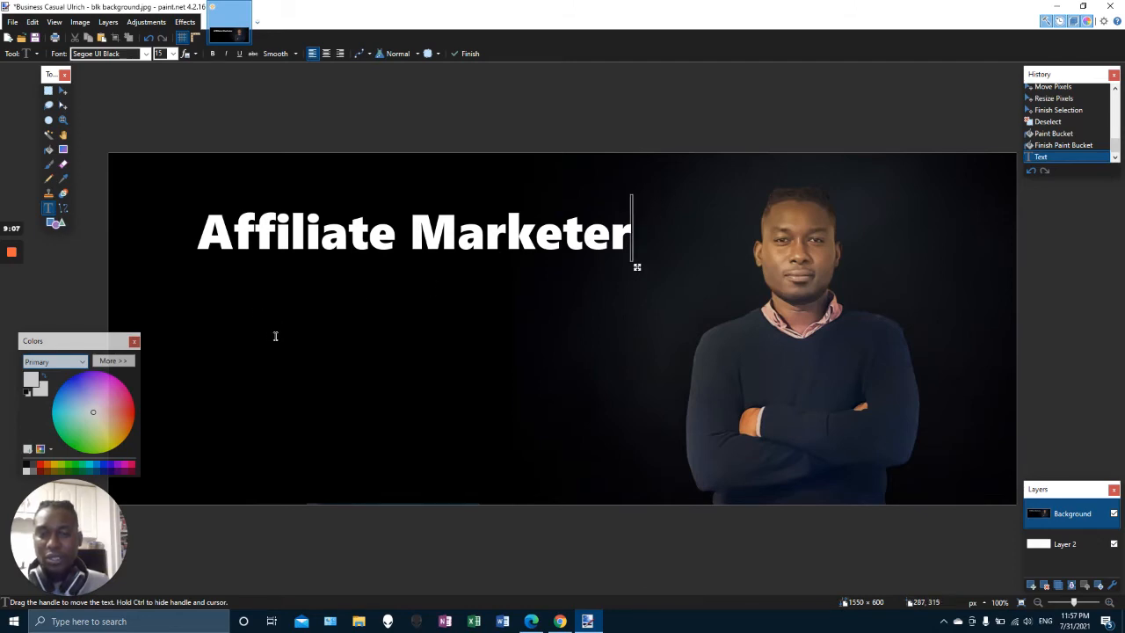
Place a new text cursor below the headline
click(413, 364)
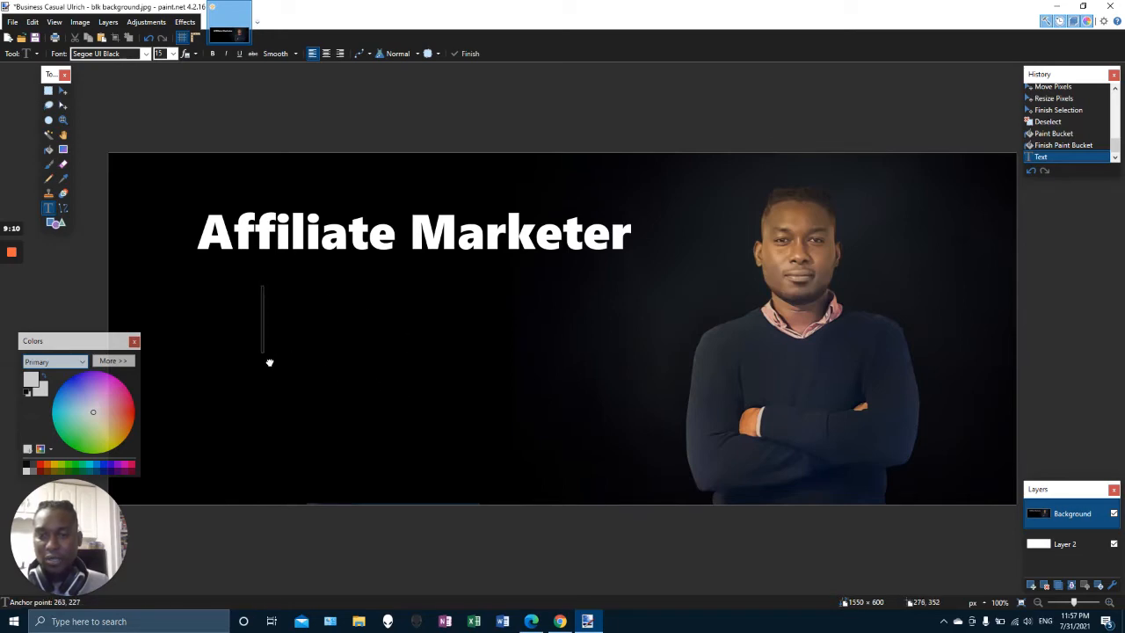